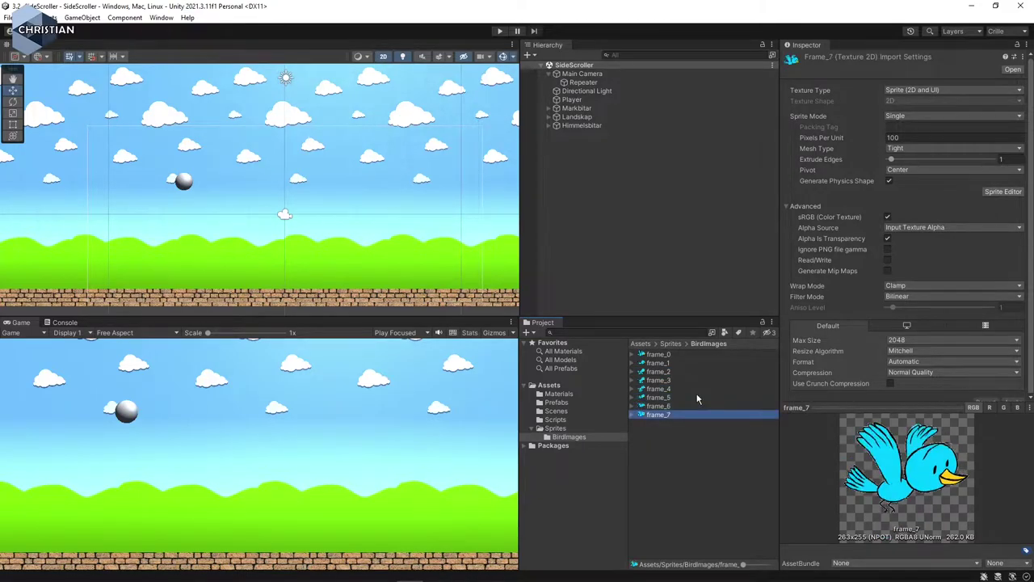
# Look through the bird sprites frame_0 to frame_7 in both directions to compare their wing positions.
pyautogui.press('Up')
pyautogui.press('Up')
pyautogui.press('Up')
pyautogui.press('Up')
pyautogui.press('Up')
pyautogui.press('Up')
pyautogui.press('Up')
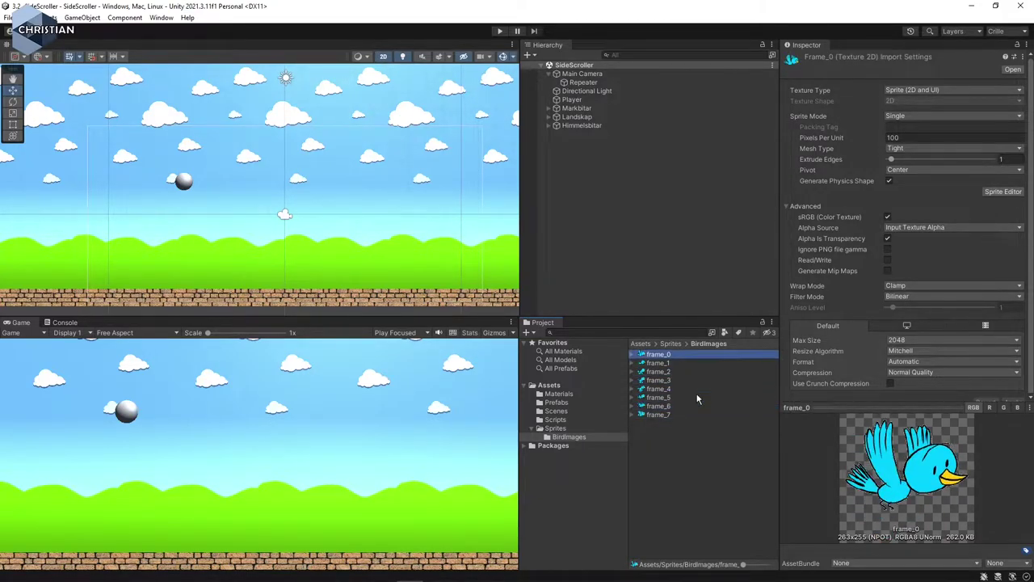
pyautogui.press('Down')
pyautogui.press('Down')
pyautogui.press('Down')
pyautogui.press('Down')
pyautogui.press('Down')
pyautogui.press('Down')
pyautogui.press('Down')
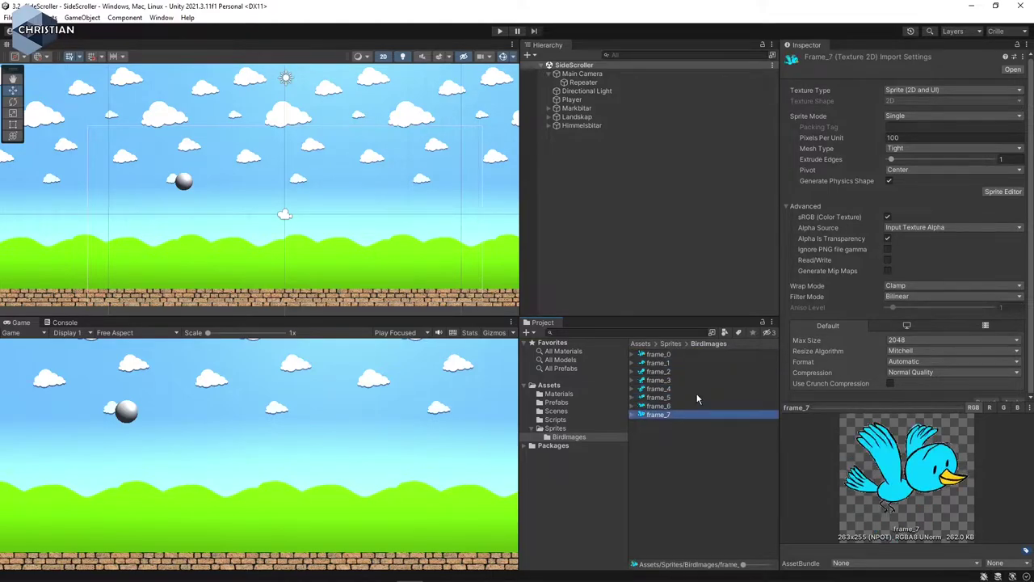
pyautogui.press('Up')
pyautogui.press('Up')
pyautogui.press('Up')
pyautogui.press('Up')
pyautogui.press('Up')
pyautogui.press('Up')
pyautogui.press('Up')
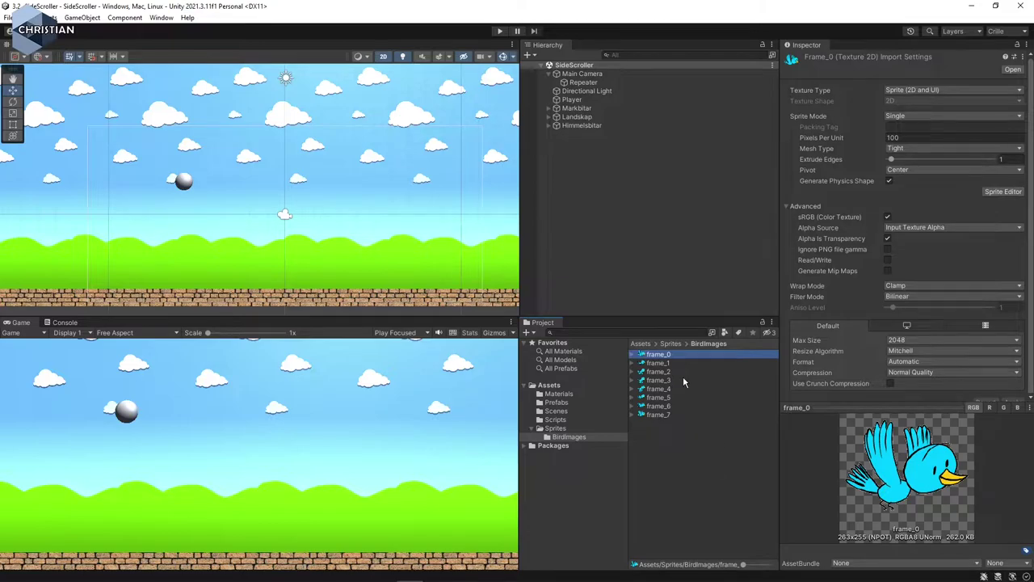
# Create a new folder named Animations in the project's Assets folder.
pyautogui.click(558, 387)
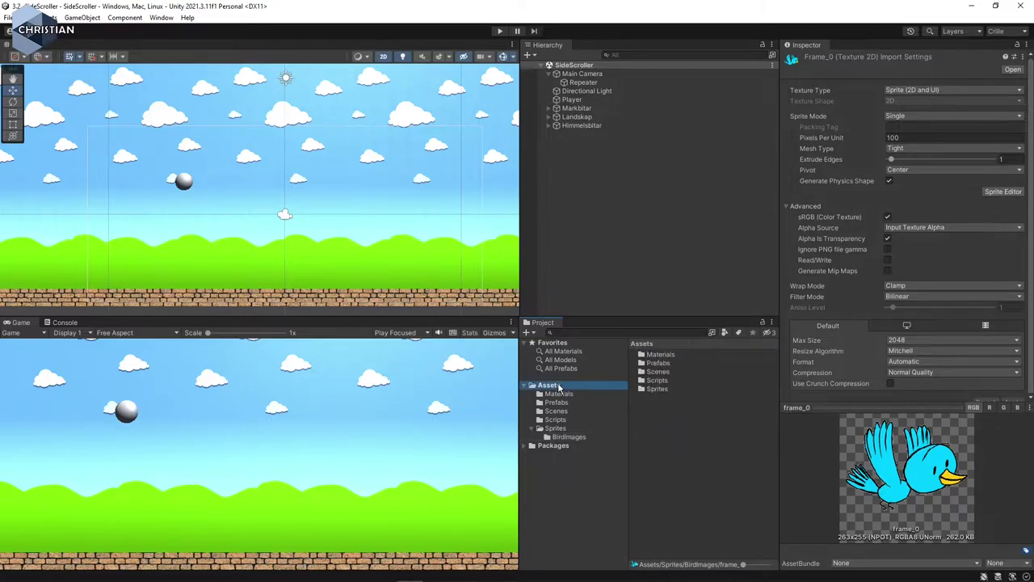
pyautogui.rightClick(680, 432)
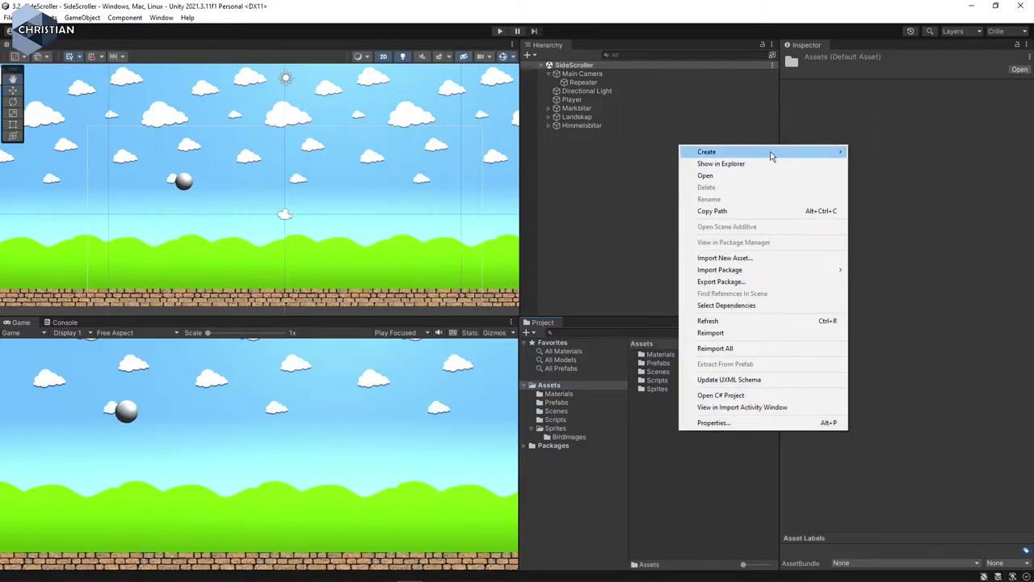
pyautogui.moveTo(787, 153)
pyautogui.click(887, 136)
pyautogui.write('Animation')
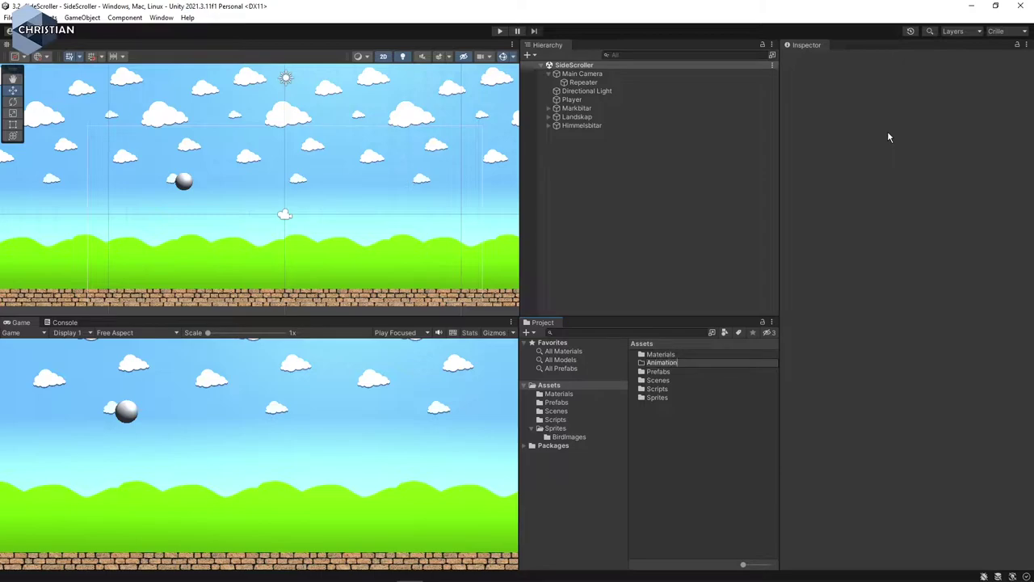
pyautogui.write('s')
pyautogui.press('Return')
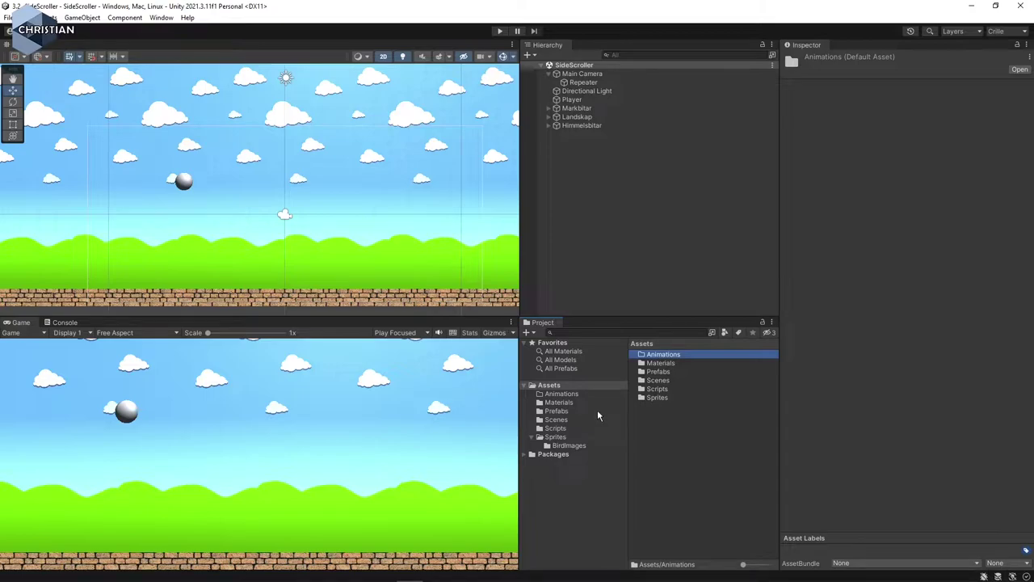
# Place all eight BirdImages sprites, frame_0 to frame_7, together into the scene beside the player ball.
pyautogui.click(569, 445)
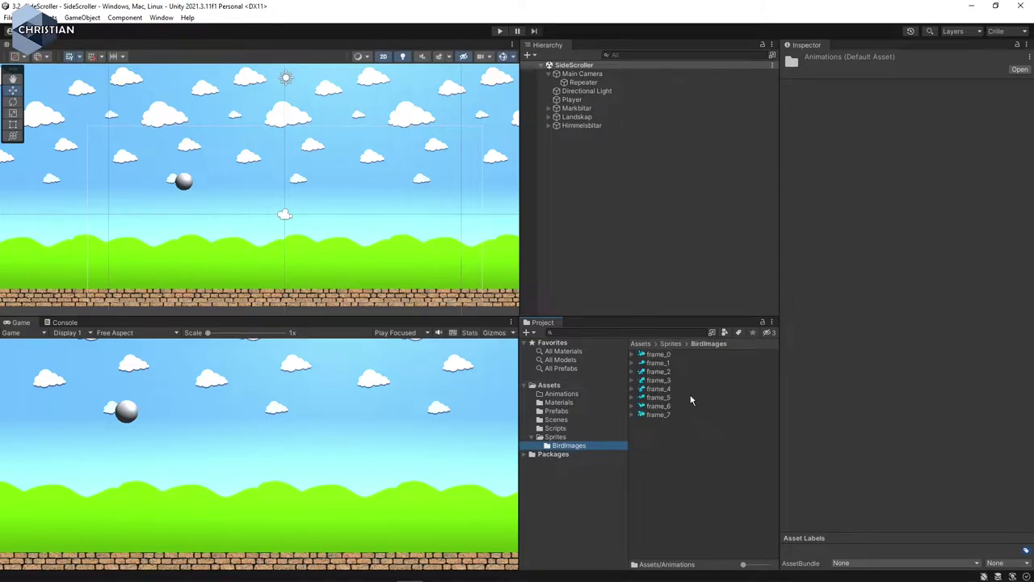
pyautogui.click(667, 356)
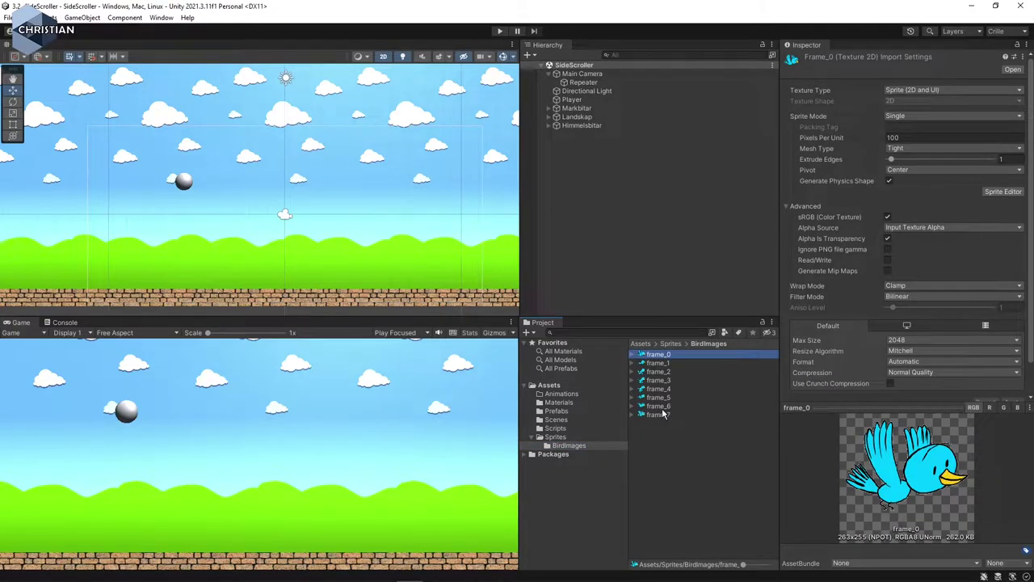
pyautogui.keyDown('shift'); pyautogui.click(662, 413); pyautogui.keyUp('shift')
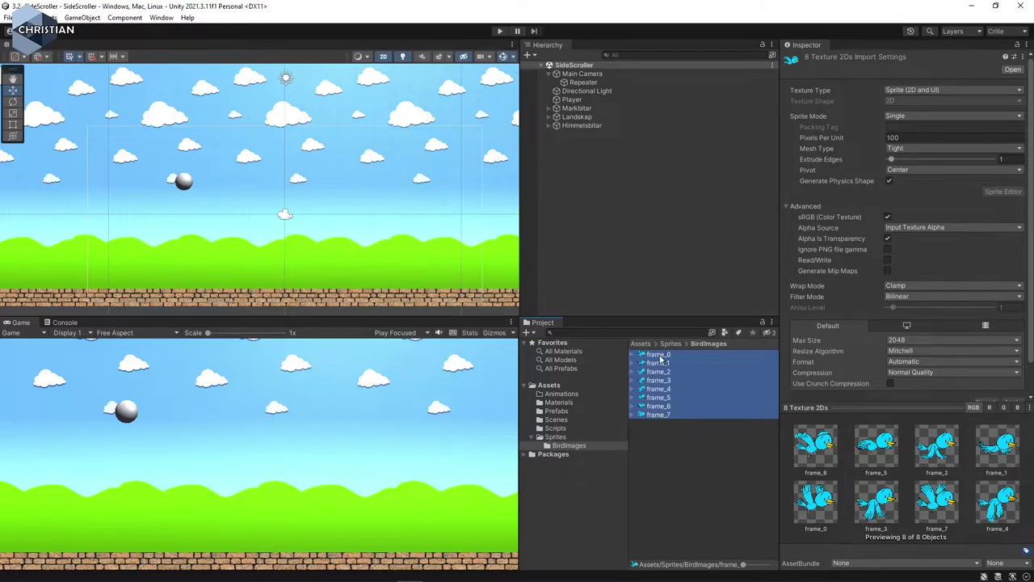
pyautogui.moveTo(660, 361); pyautogui.dragTo(230, 185)
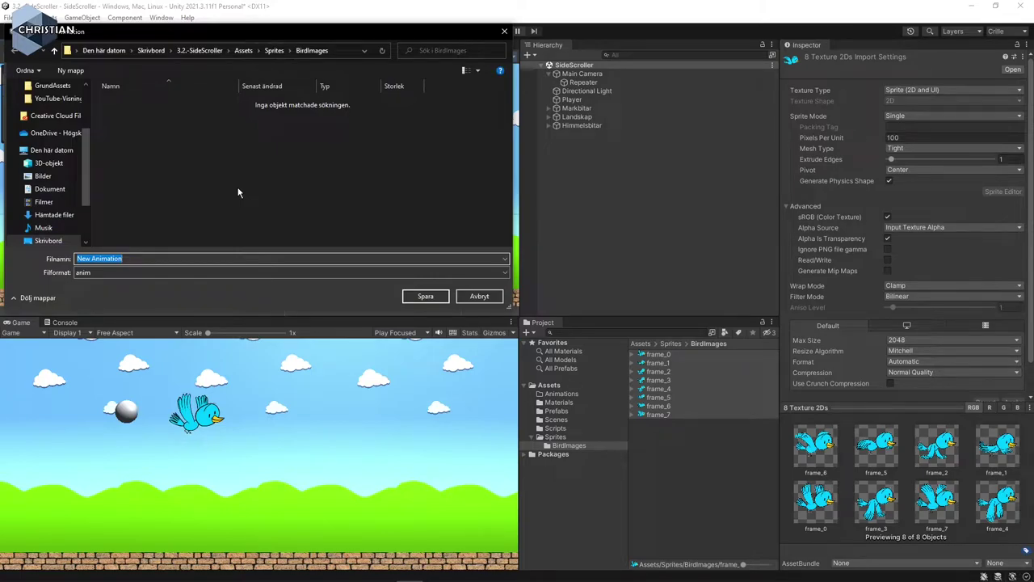
# Save the animation clip as BirdAnimation in the Assets/Animations folder and play-test the scene.
pyautogui.click(243, 50)
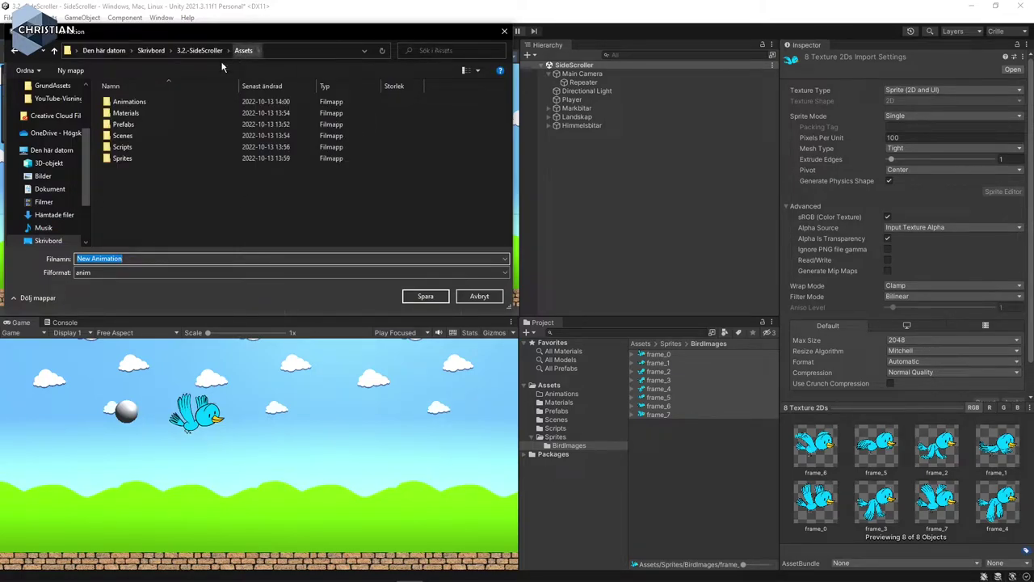
pyautogui.doubleClick(127, 100)
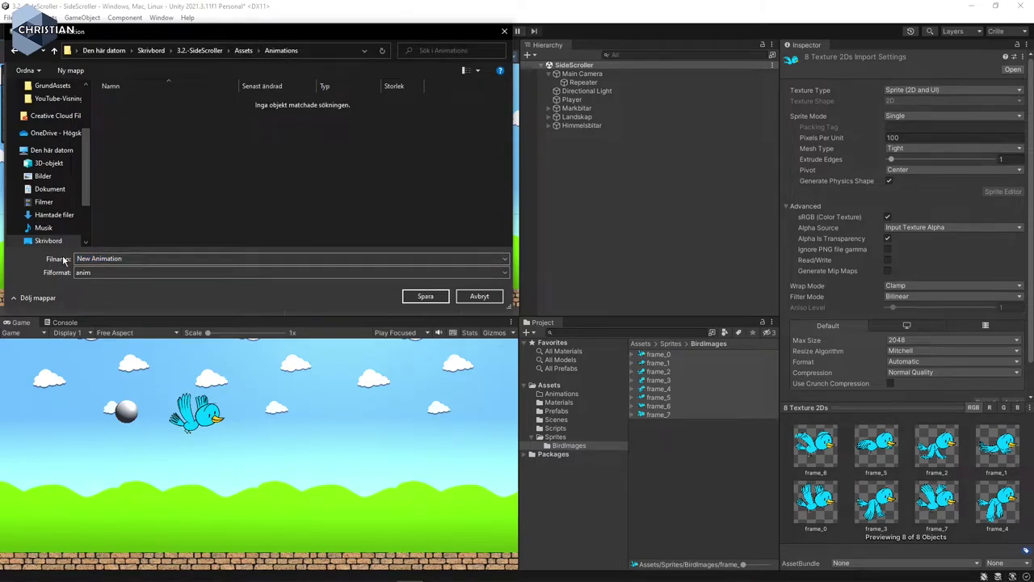
pyautogui.click(89, 259)
pyautogui.write('Bird')
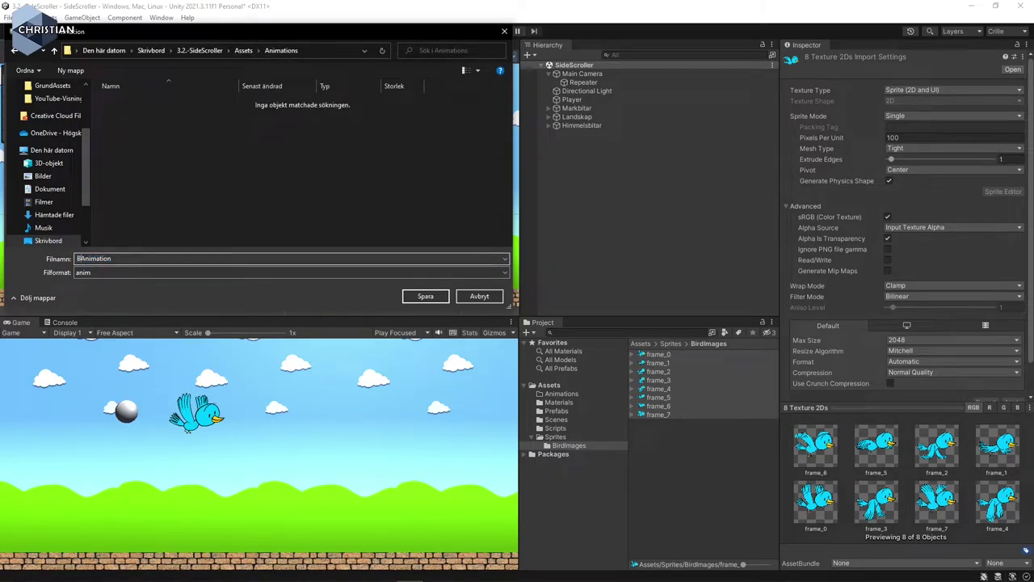
pyautogui.click(425, 295)
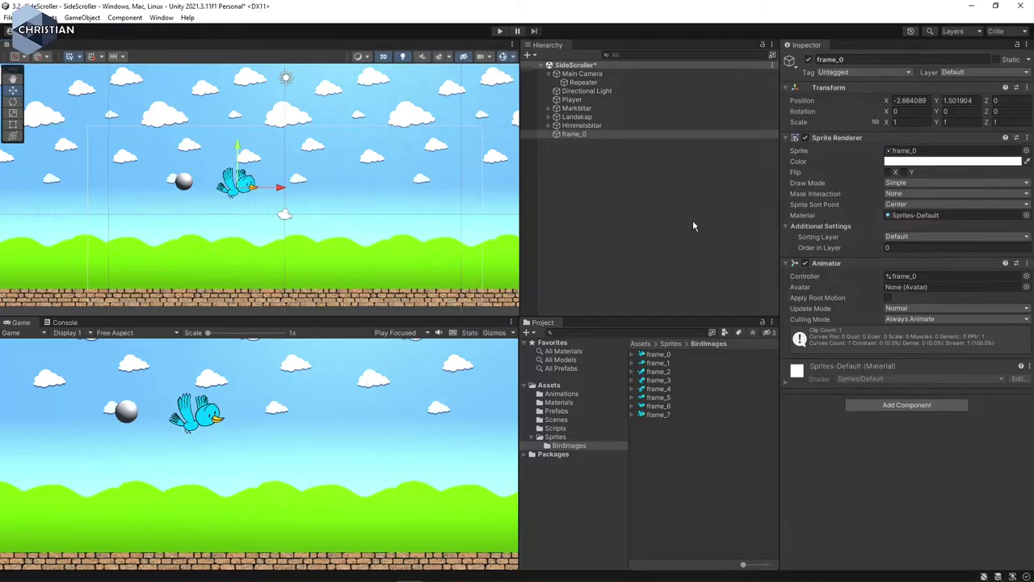
pyautogui.click(500, 31)
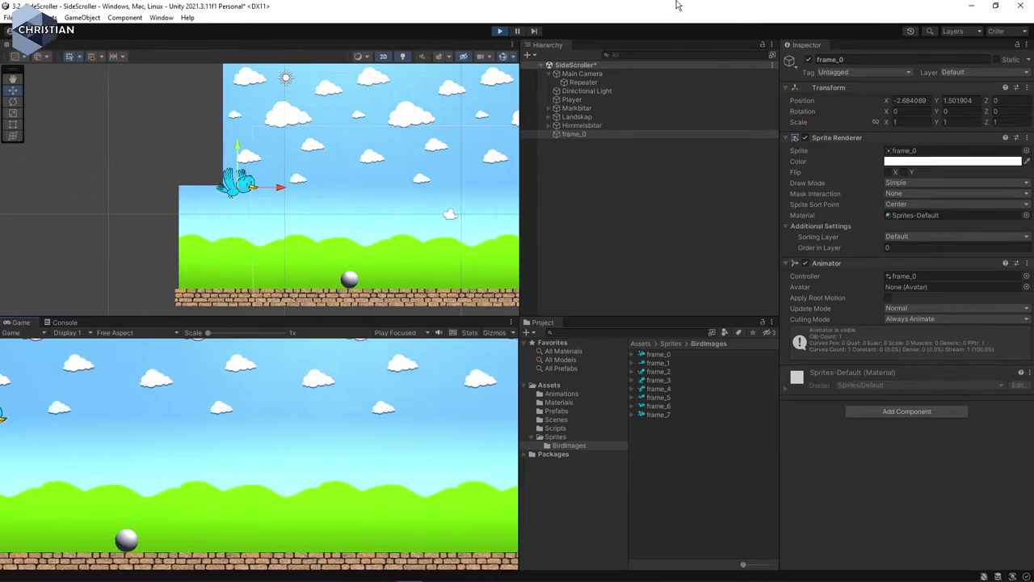
pyautogui.click(499, 30)
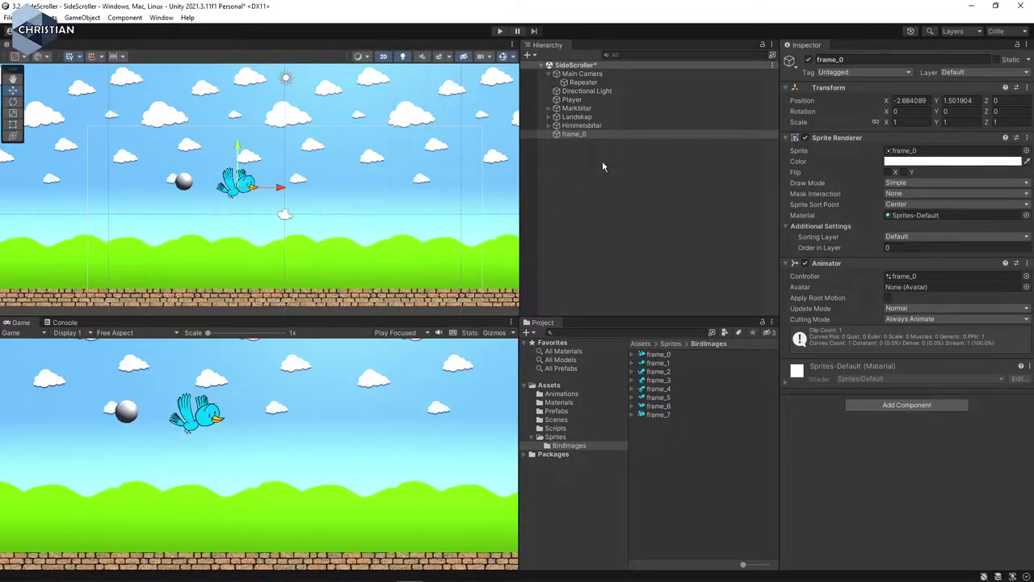
# Rename the frame_0 game object in the scene as Bird.
pyautogui.click(601, 137)
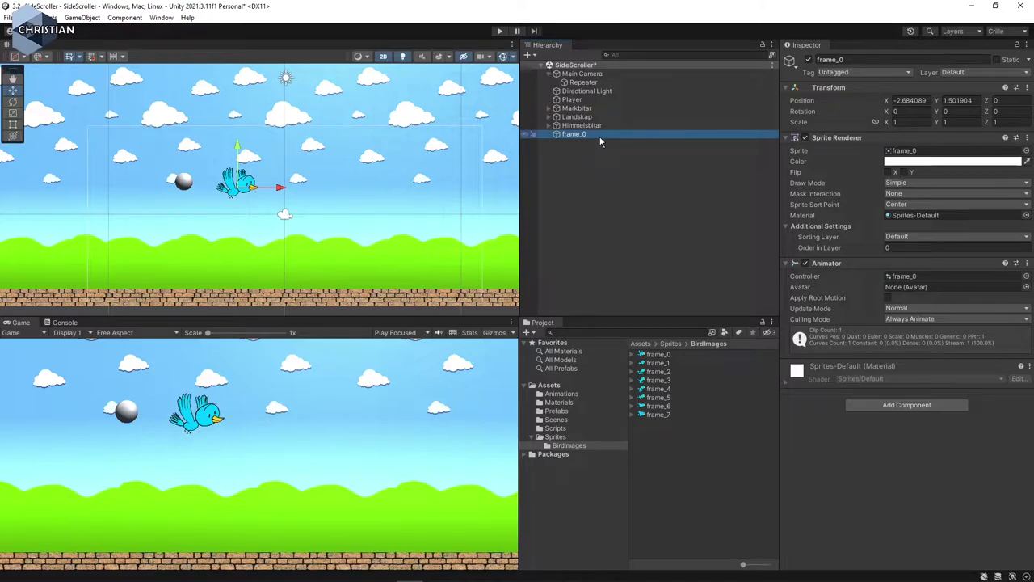
pyautogui.click(600, 137)
pyautogui.write('Bird')
pyautogui.press('Return')
# Rename the frame_0 animator controller in the Animations folder as Bird and check it on the Bird object.
pyautogui.click(558, 394)
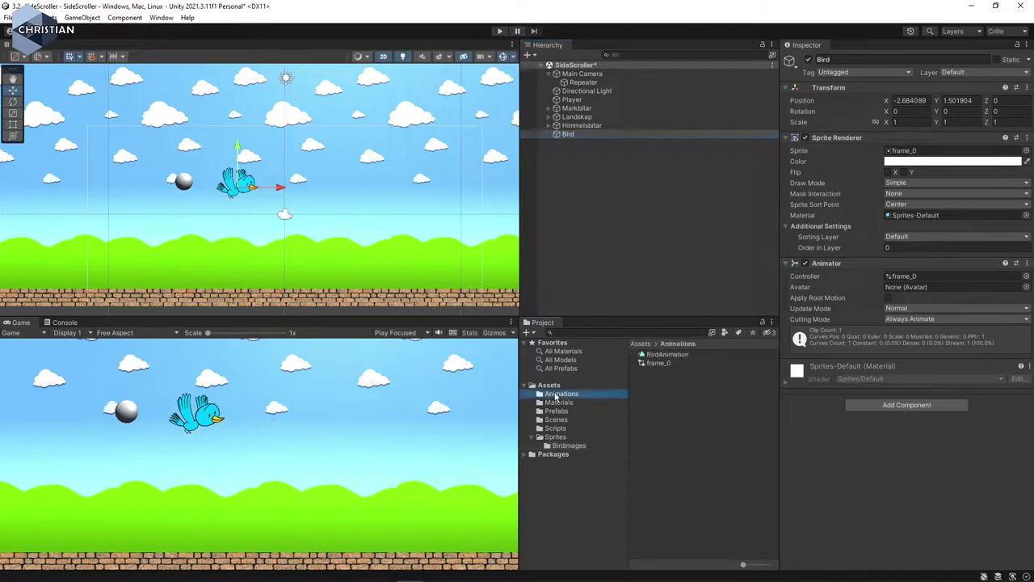
pyautogui.click(658, 364)
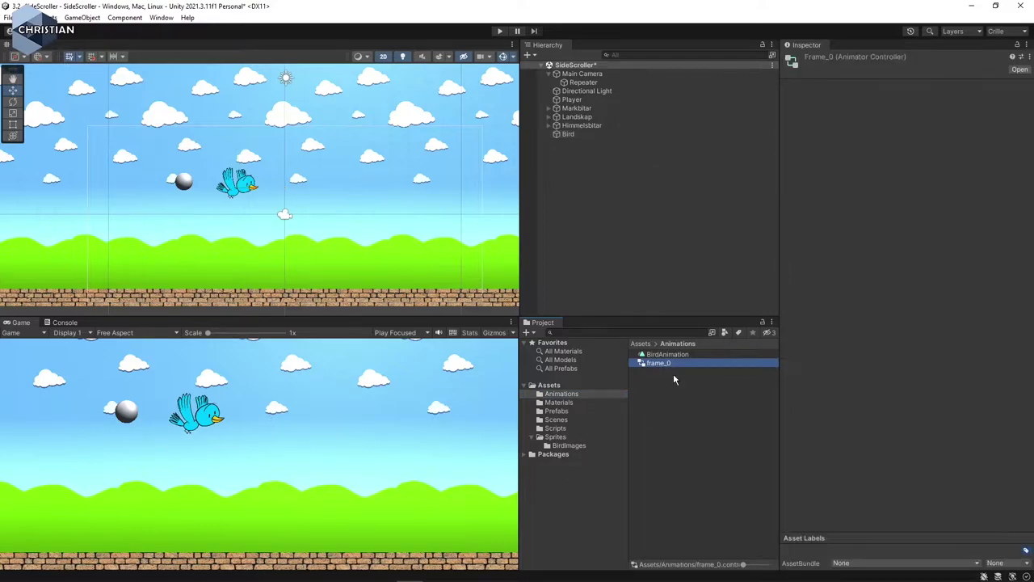
pyautogui.press('F2')
pyautogui.write('B')
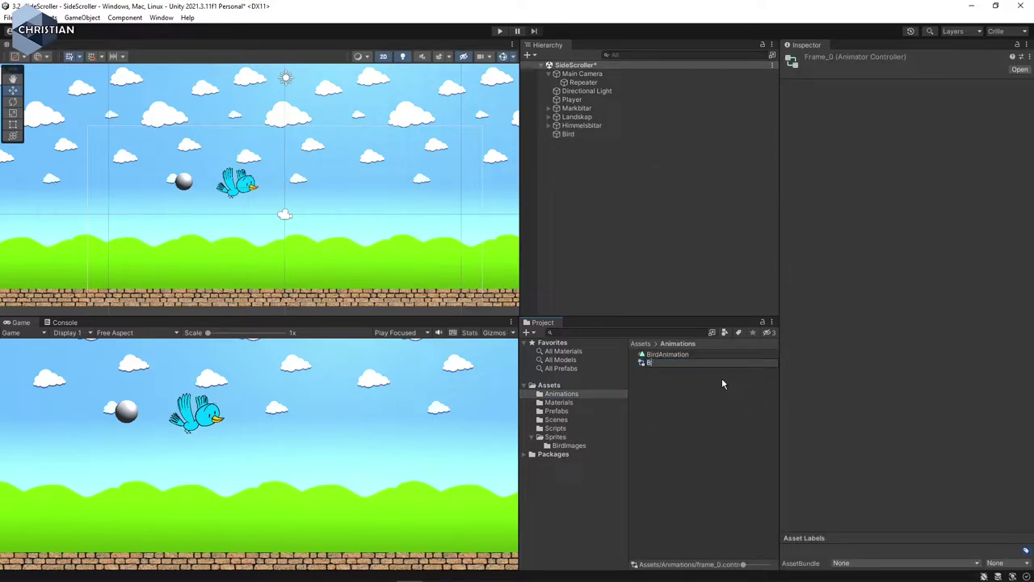
pyautogui.write('ird')
pyautogui.press('Return')
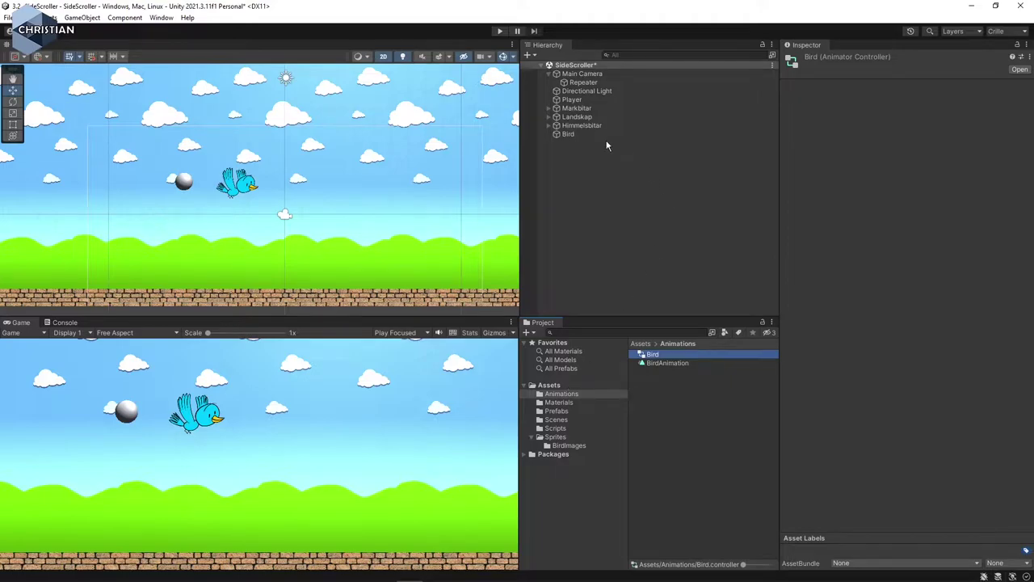
pyautogui.click(580, 135)
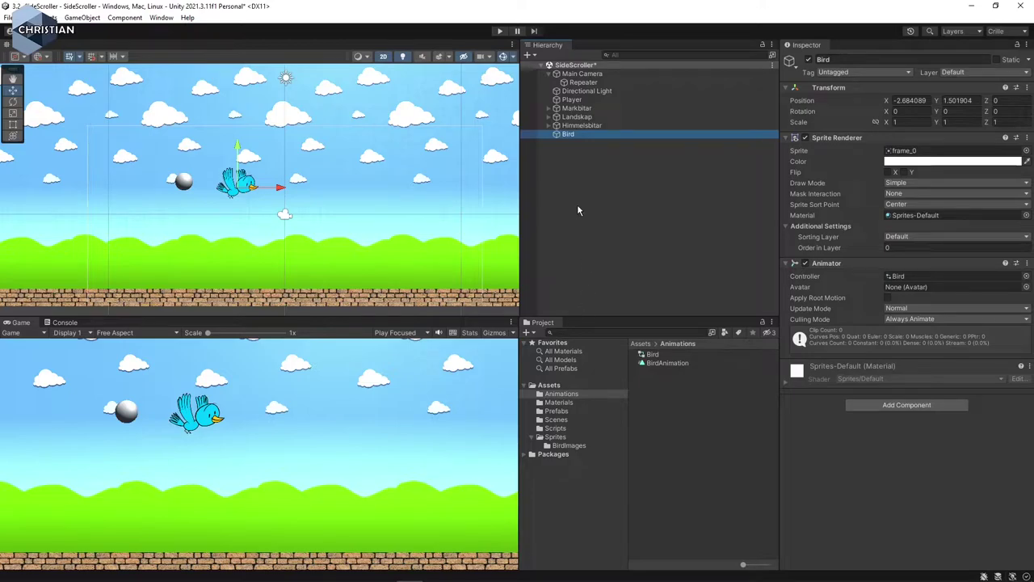
# Copy the Circle Collider 2D component from the Player and paste it as a new component on the Bird.
pyautogui.click(185, 183)
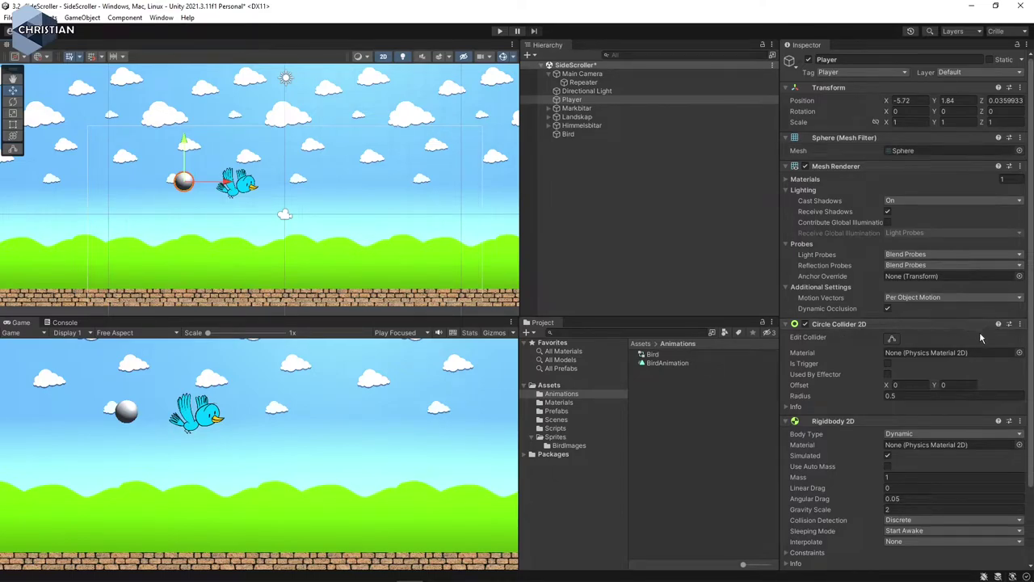
pyautogui.click(1021, 325)
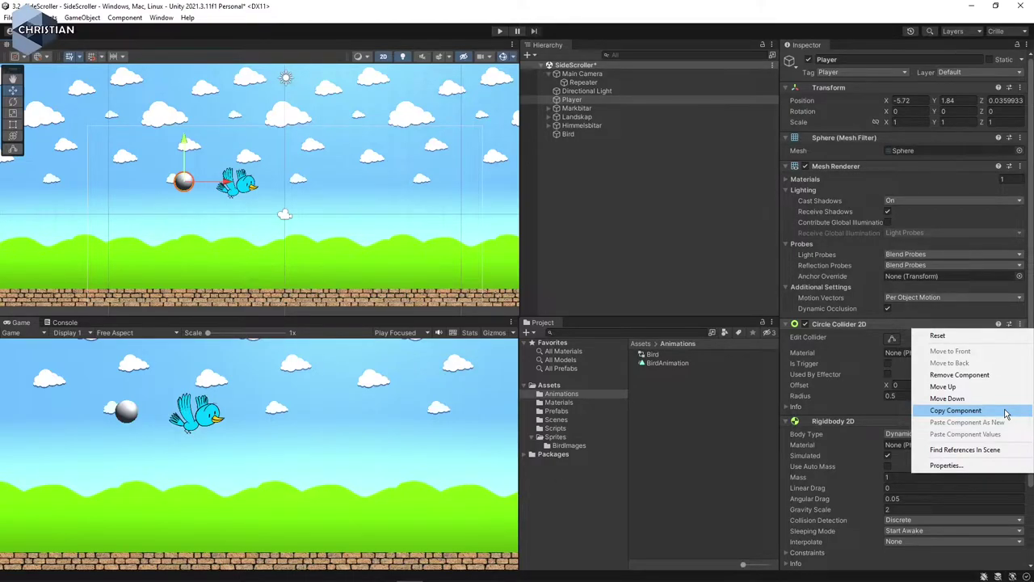
pyautogui.click(1005, 413)
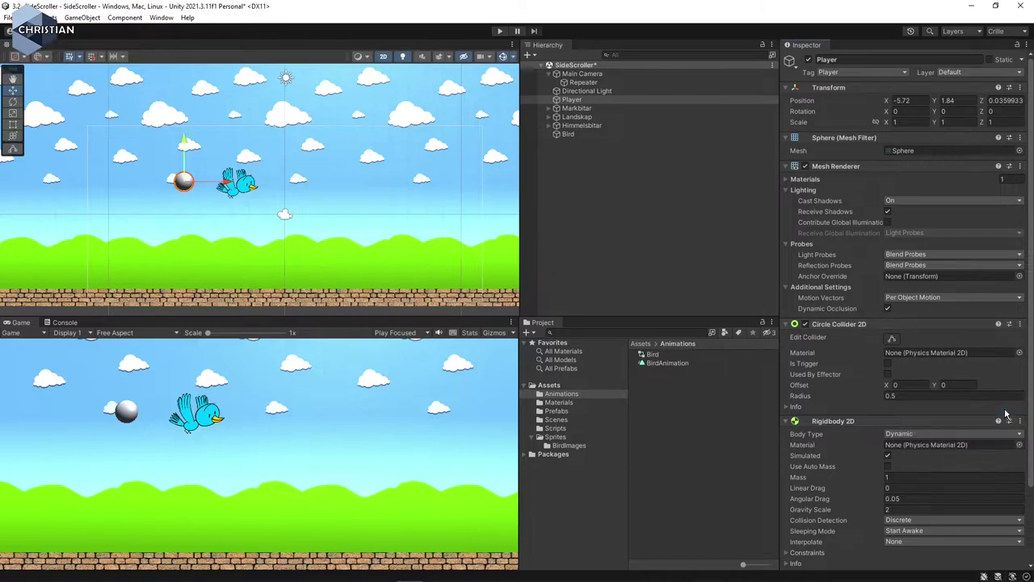
pyautogui.click(568, 134)
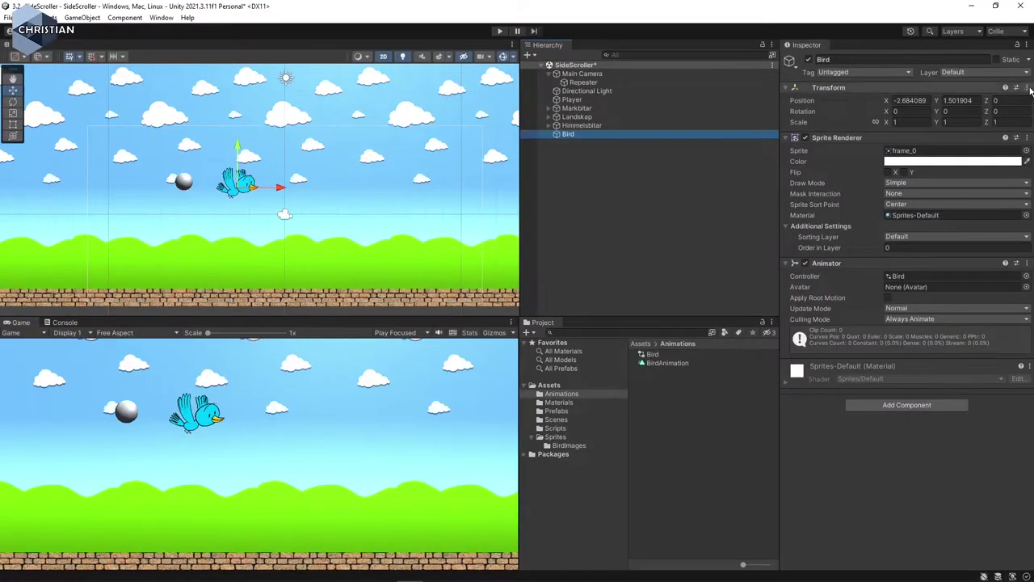
pyautogui.click(1020, 108)
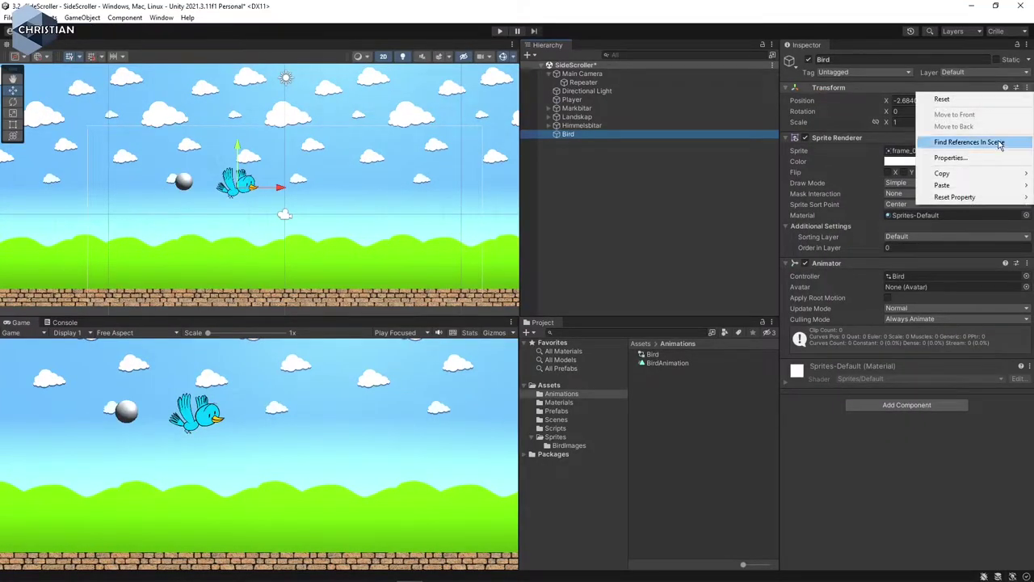
pyautogui.moveTo(979, 191)
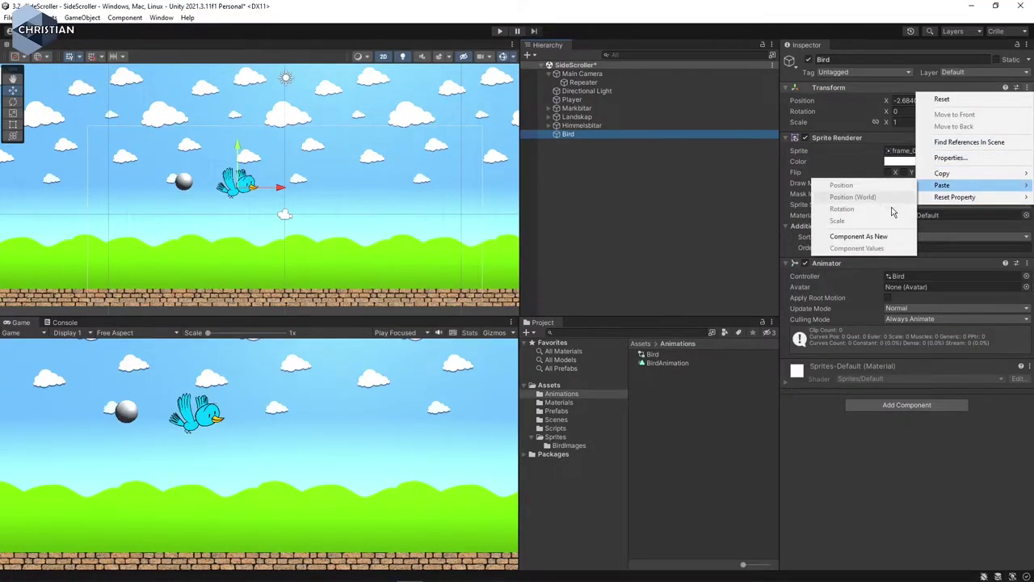
pyautogui.click(882, 237)
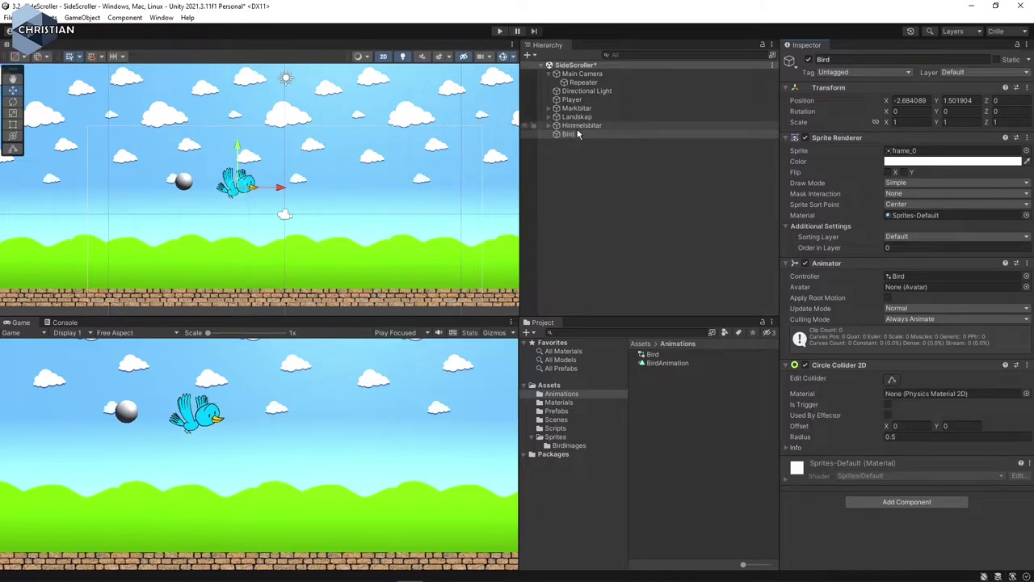
# Copy the Player's Rigidbody 2D component and paste it onto the Bird as a new component.
pyautogui.click(574, 100)
pyautogui.scroll(-3, 888, 329)
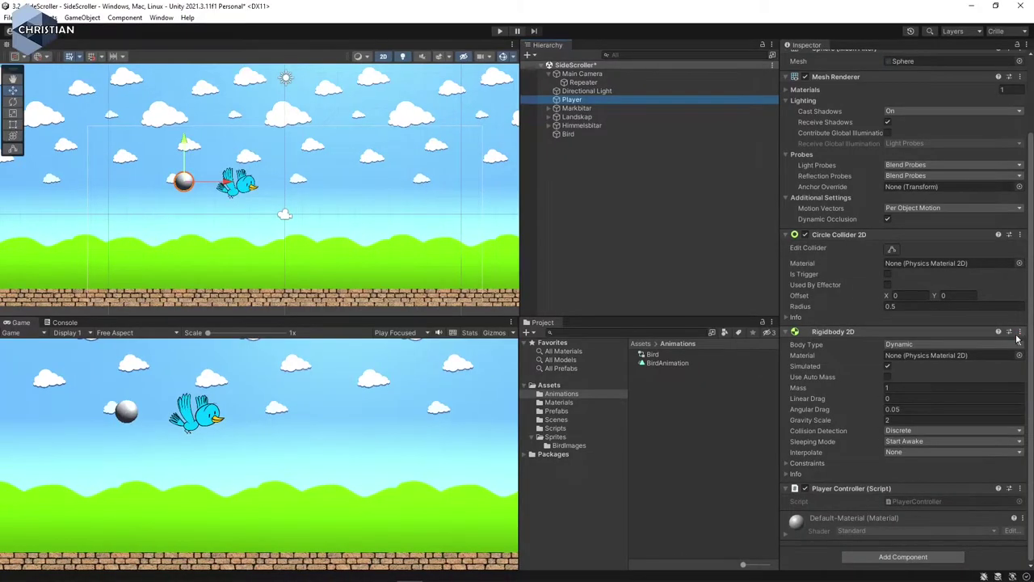
pyautogui.click(1006, 321)
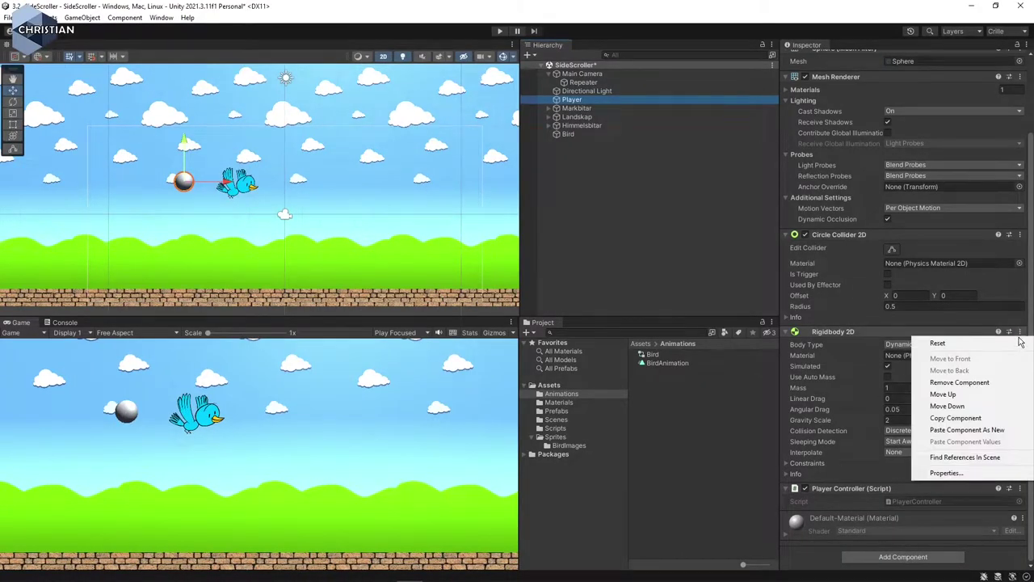
pyautogui.click(985, 420)
pyautogui.click(592, 135)
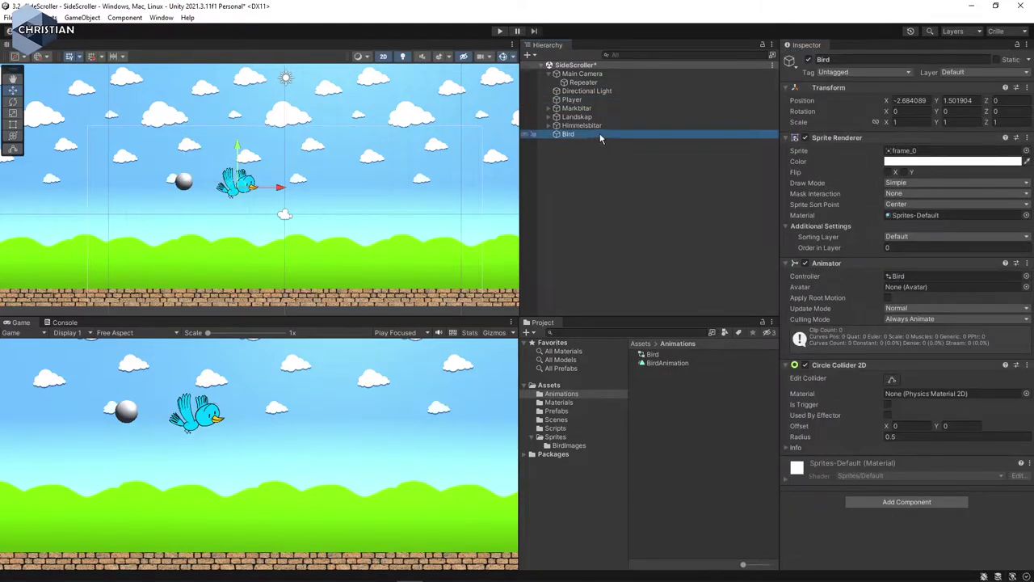
pyautogui.click(1028, 87)
pyautogui.moveTo(967, 188)
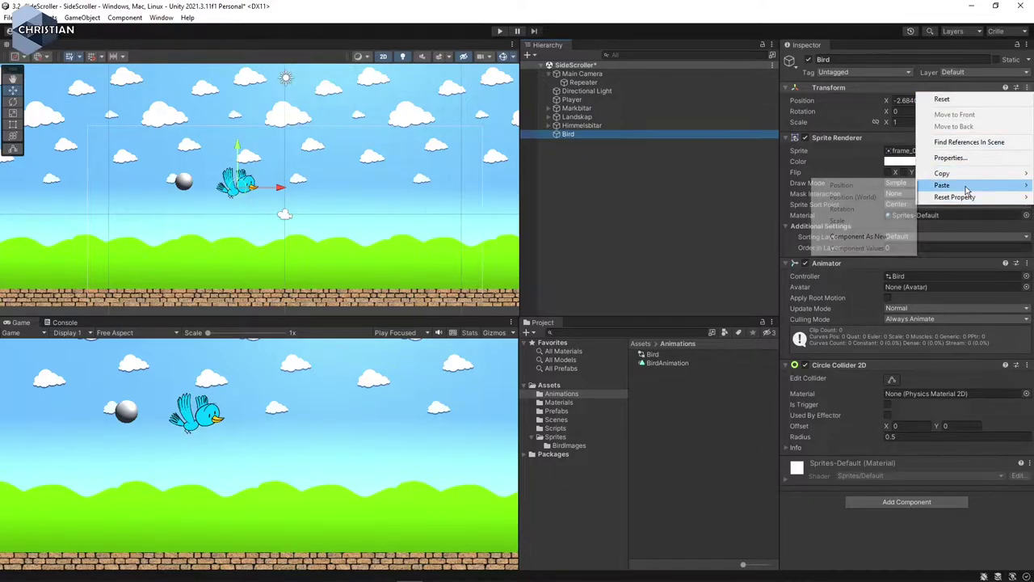
pyautogui.click(877, 236)
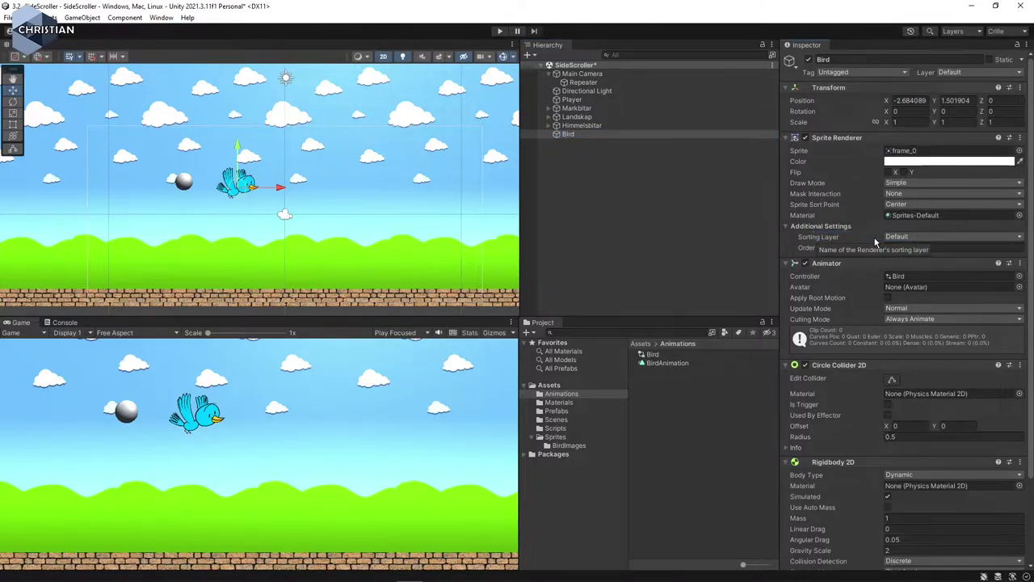
# Copy the Player Controller script component from the Player and paste it onto the Bird as a new component.
pyautogui.scroll(-3, 952, 412)
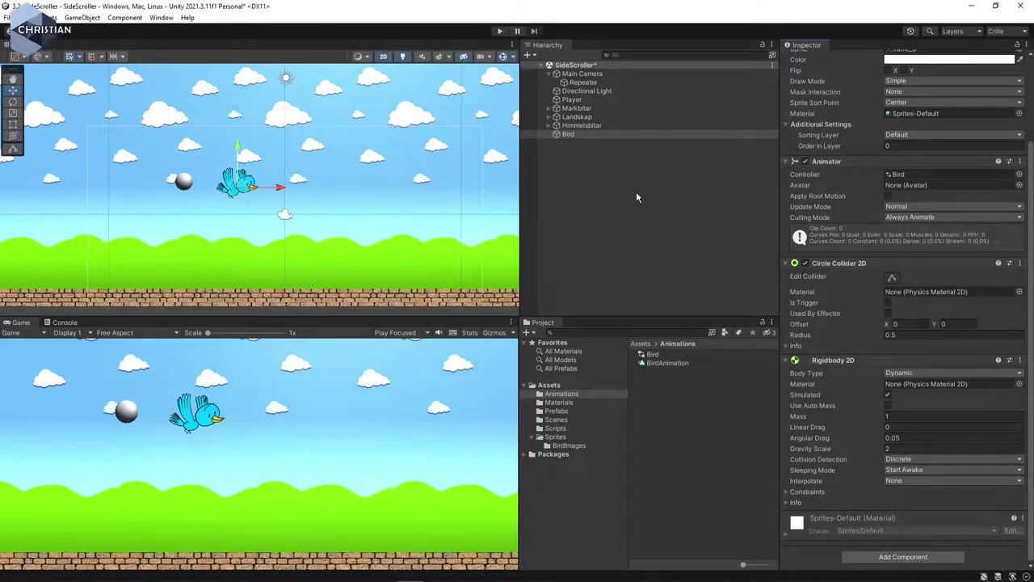
pyautogui.click(582, 99)
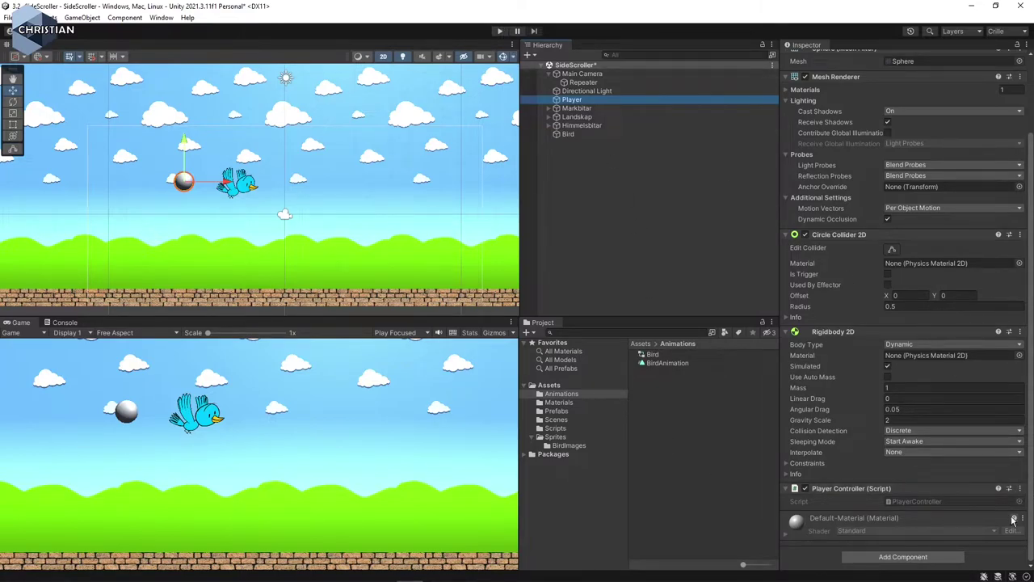
pyautogui.click(1020, 489)
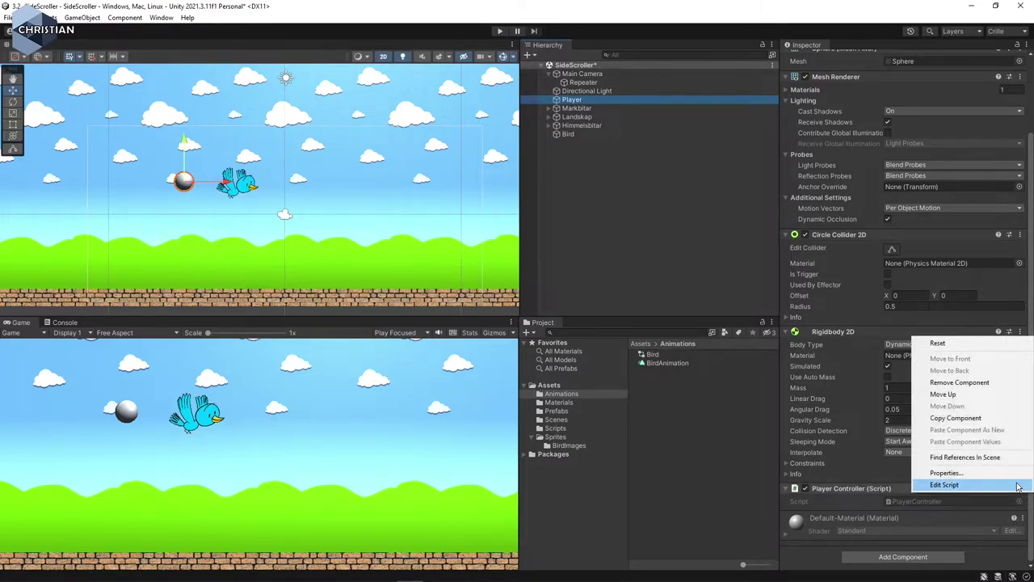
pyautogui.click(955, 418)
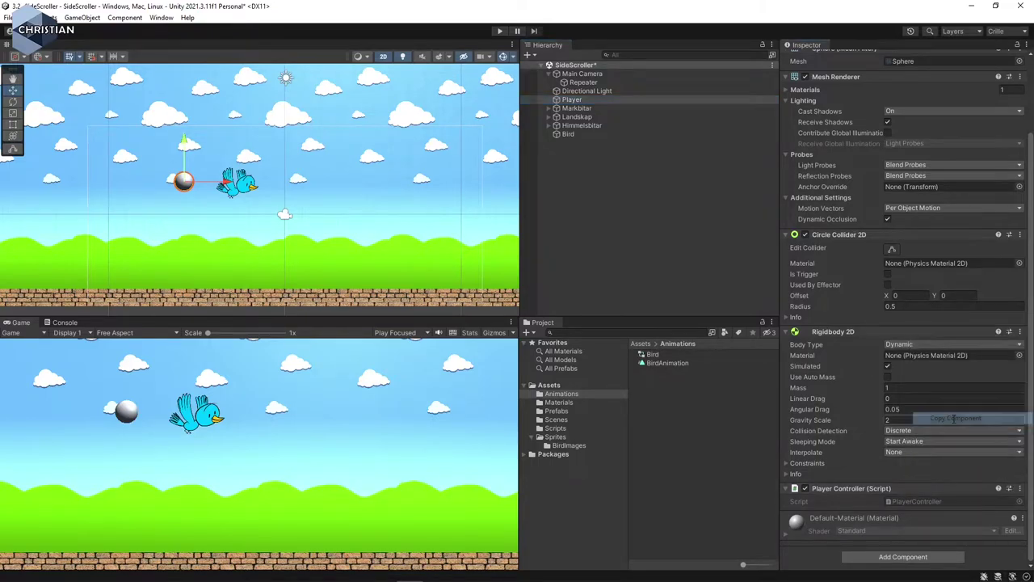
pyautogui.click(589, 134)
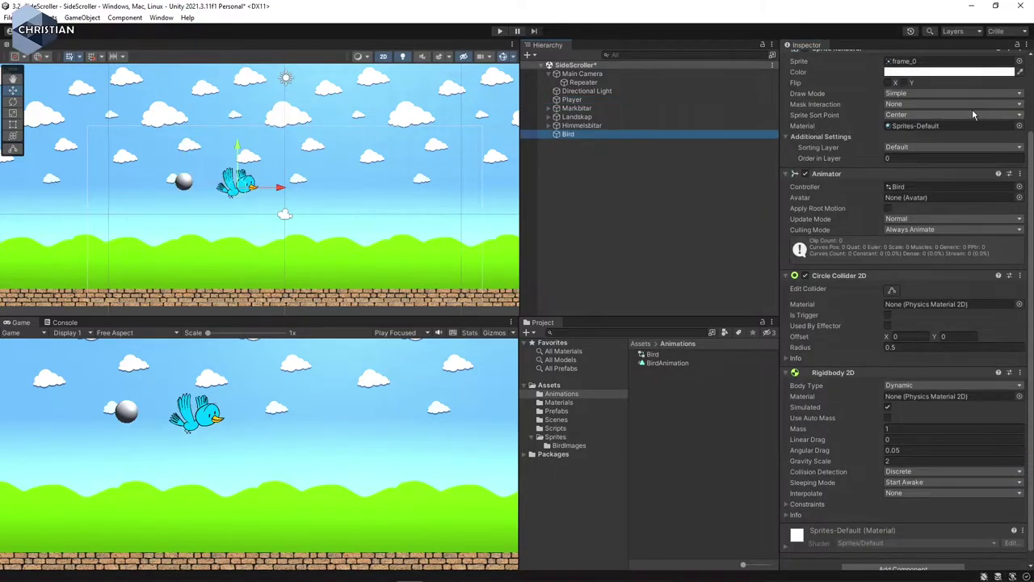
pyautogui.scroll(3, 984, 235)
pyautogui.click(1022, 88)
pyautogui.click(1020, 88)
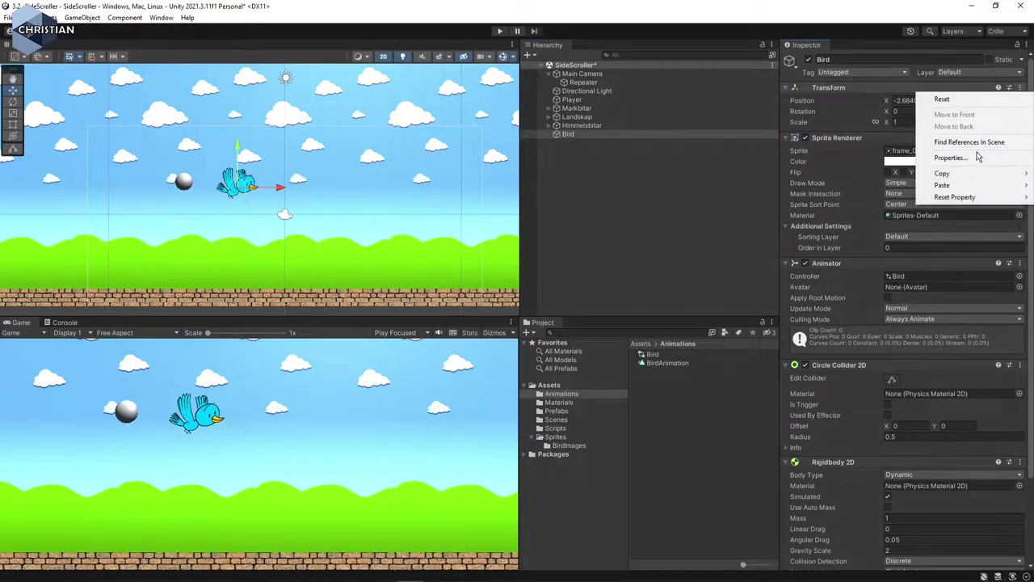
pyautogui.moveTo(960, 192)
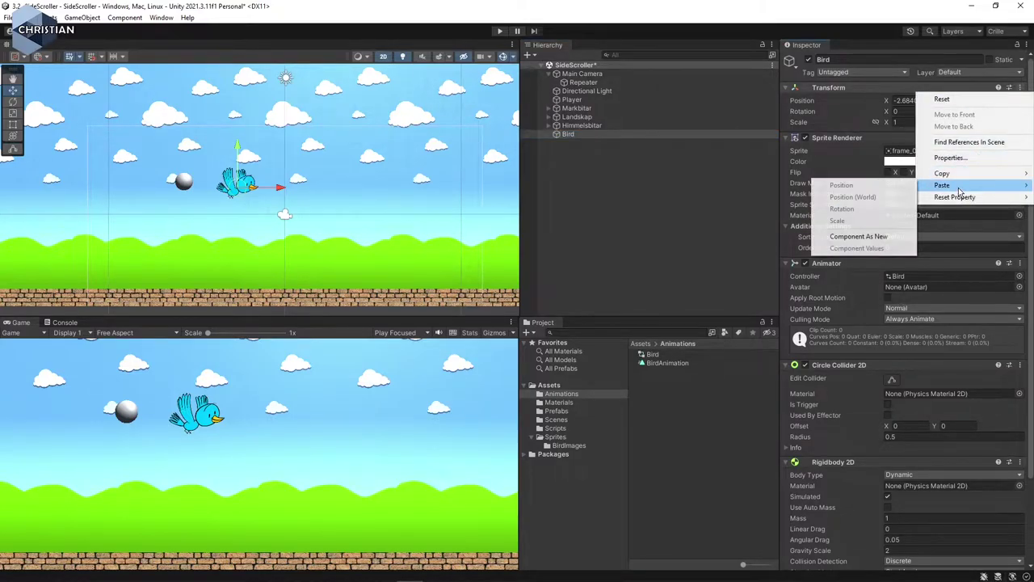
pyautogui.click(858, 237)
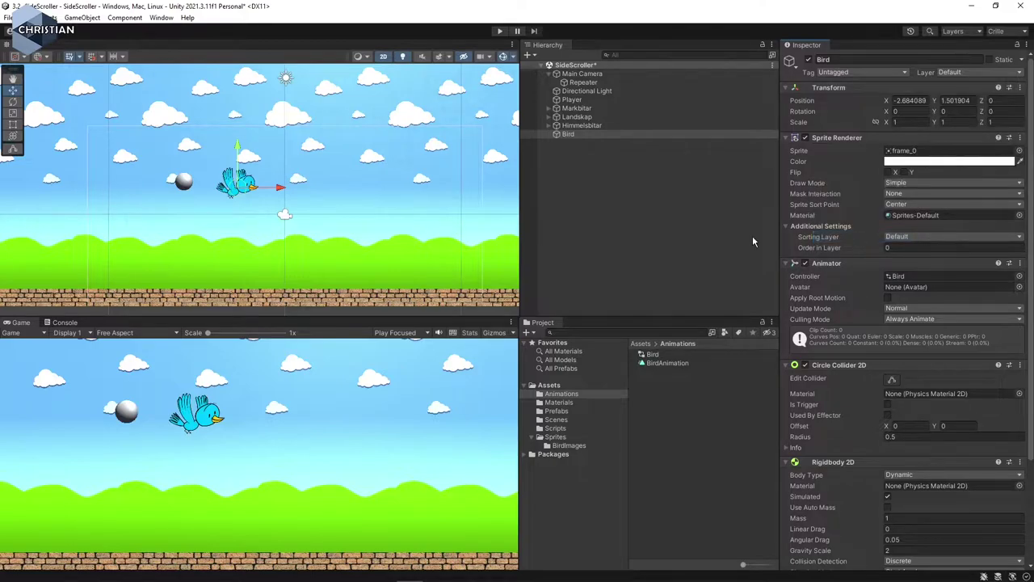
pyautogui.click(704, 228)
pyautogui.click(599, 135)
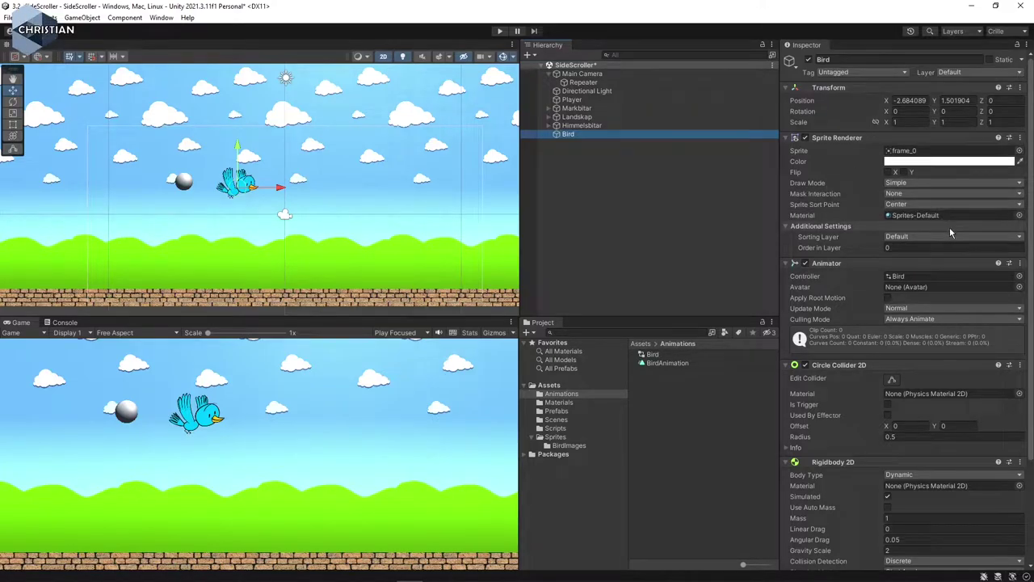
pyautogui.scroll(-3, 950, 226)
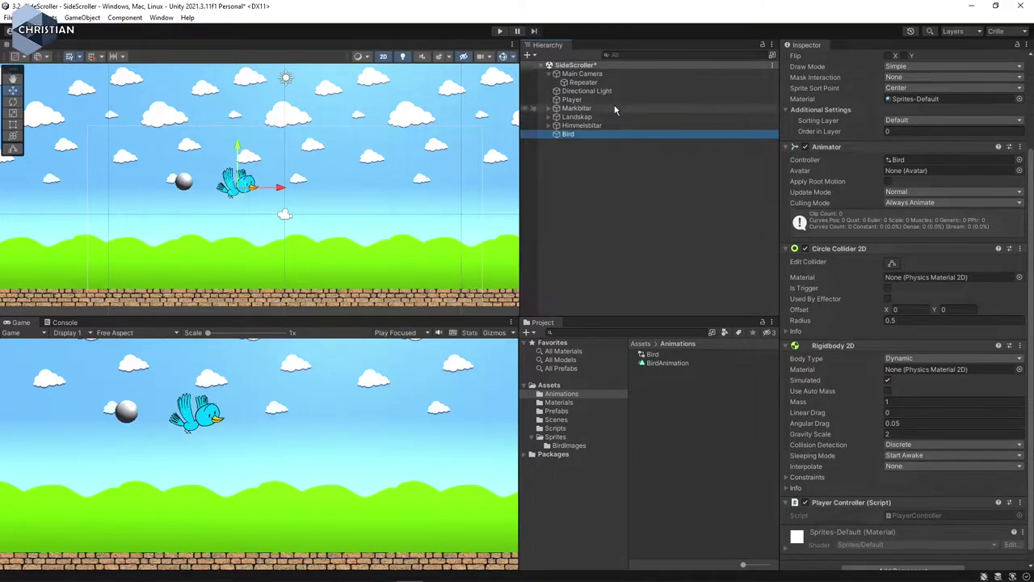
# Delete the Player ball object from the scene.
pyautogui.click(574, 99)
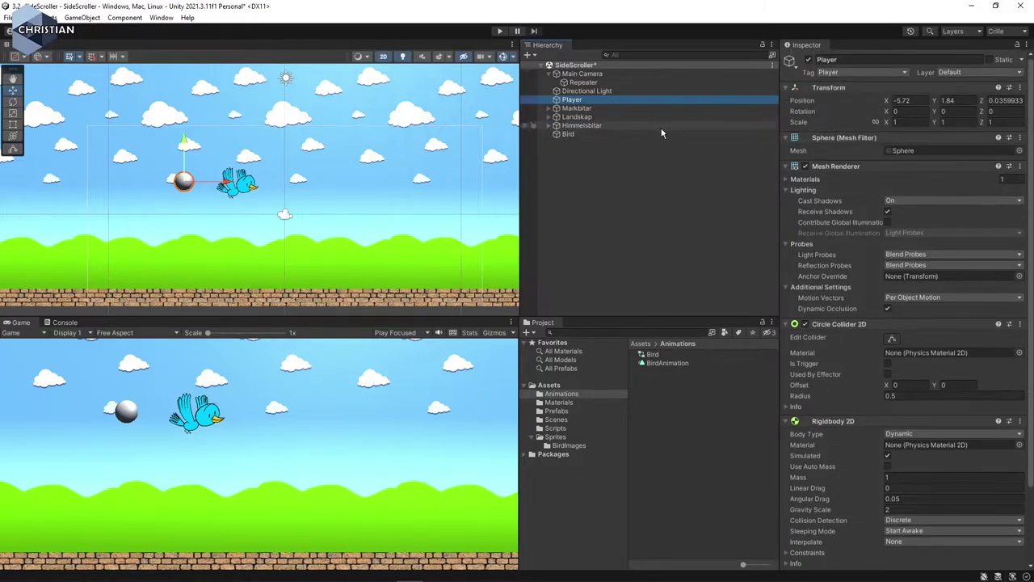
pyautogui.rightClick(576, 103)
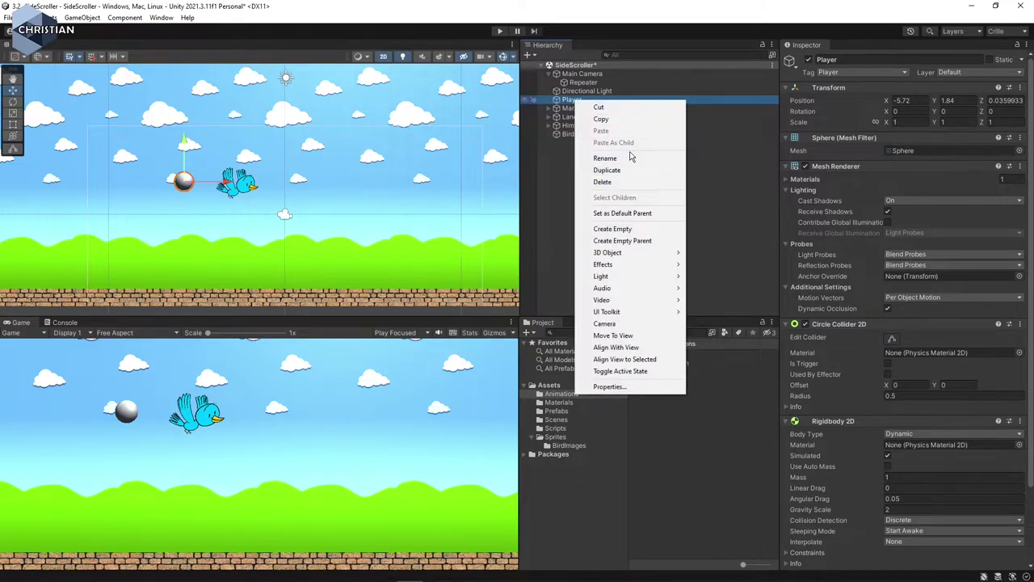
pyautogui.click(623, 182)
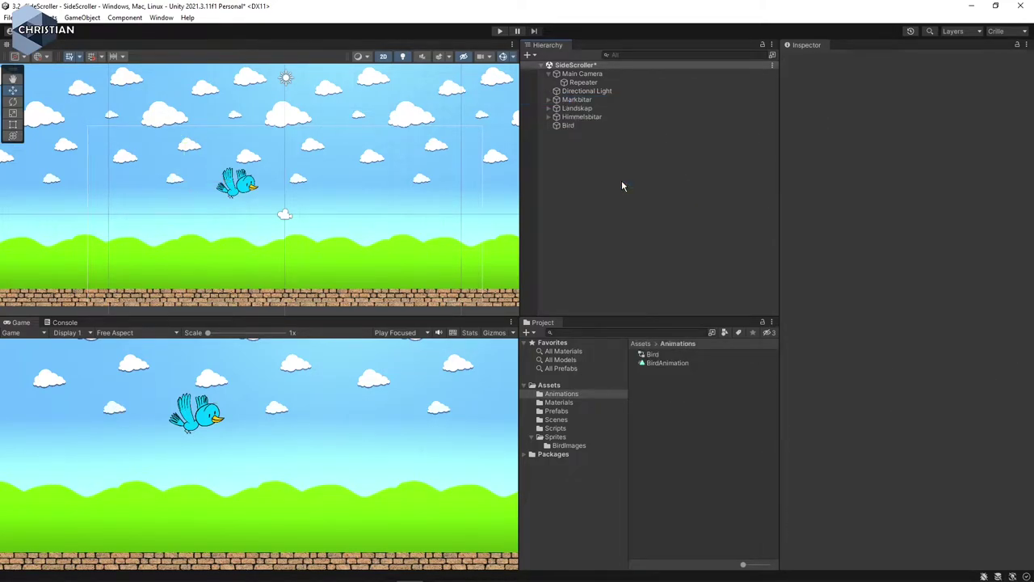
# Set the Bird object's tag to Player.
pyautogui.click(582, 128)
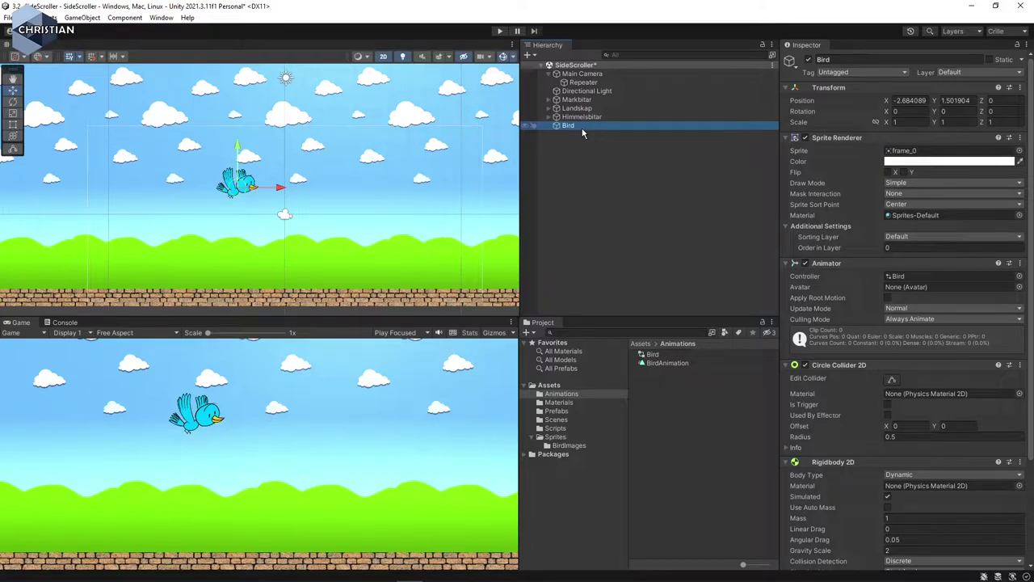
pyautogui.click(880, 74)
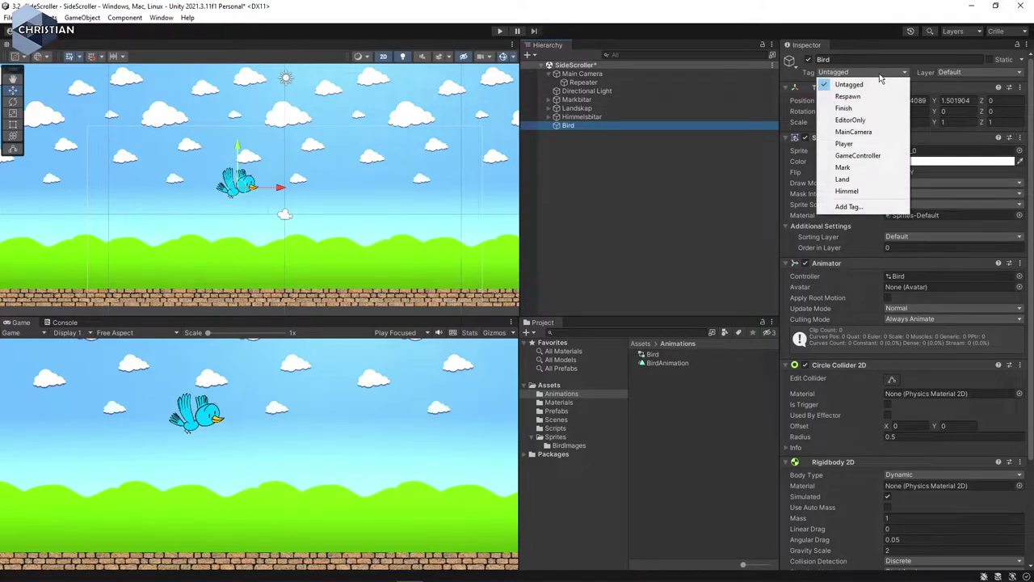
pyautogui.click(858, 144)
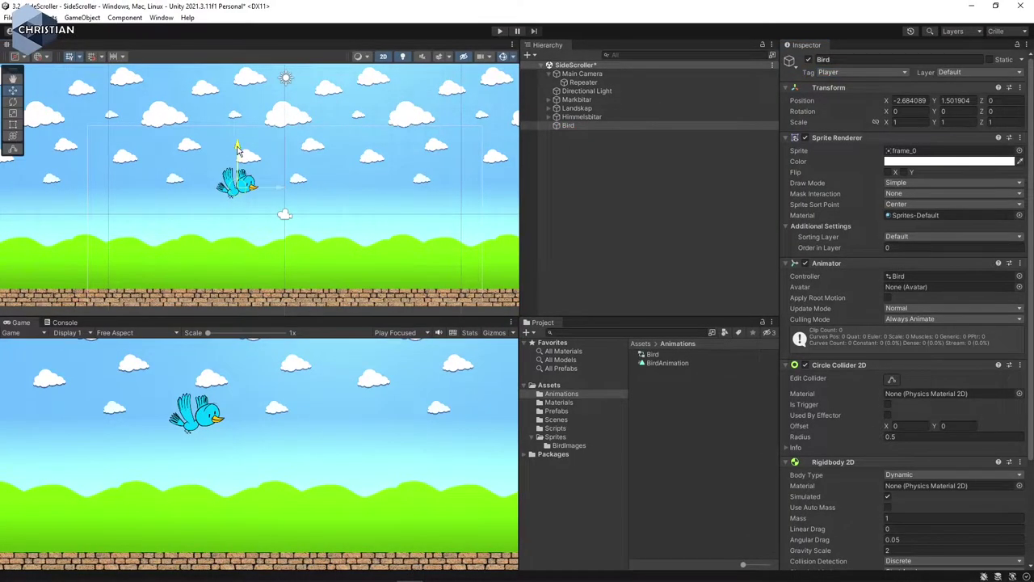
# Move the Bird up and back in the scene to about X -6.77, Y 2.63, and deselect it.
pyautogui.moveTo(234, 145); pyautogui.dragTo(236, 123)
pyautogui.moveTo(278, 174); pyautogui.dragTo(170, 168)
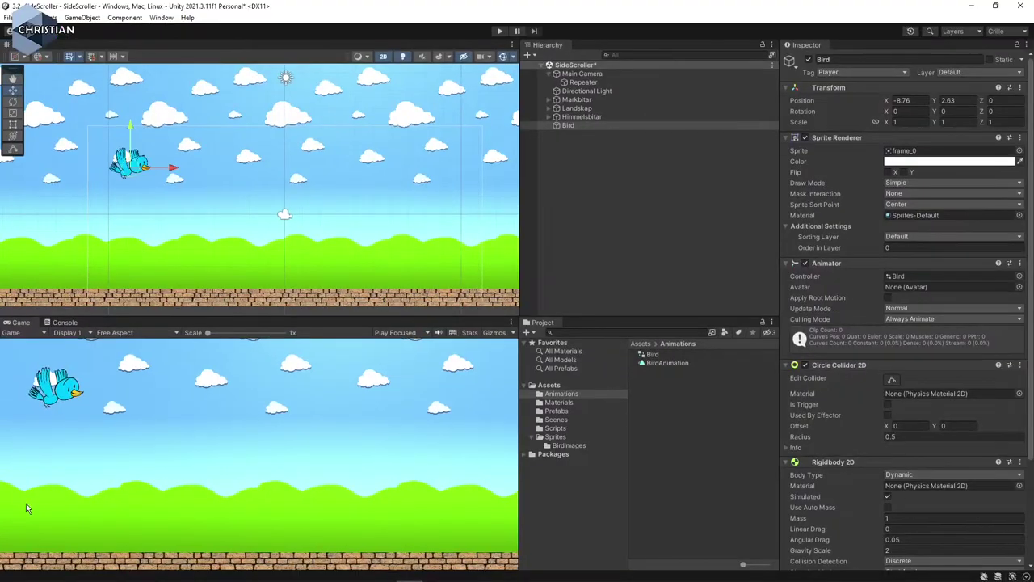
pyautogui.moveTo(180, 175); pyautogui.dragTo(210, 174)
pyautogui.click(692, 187)
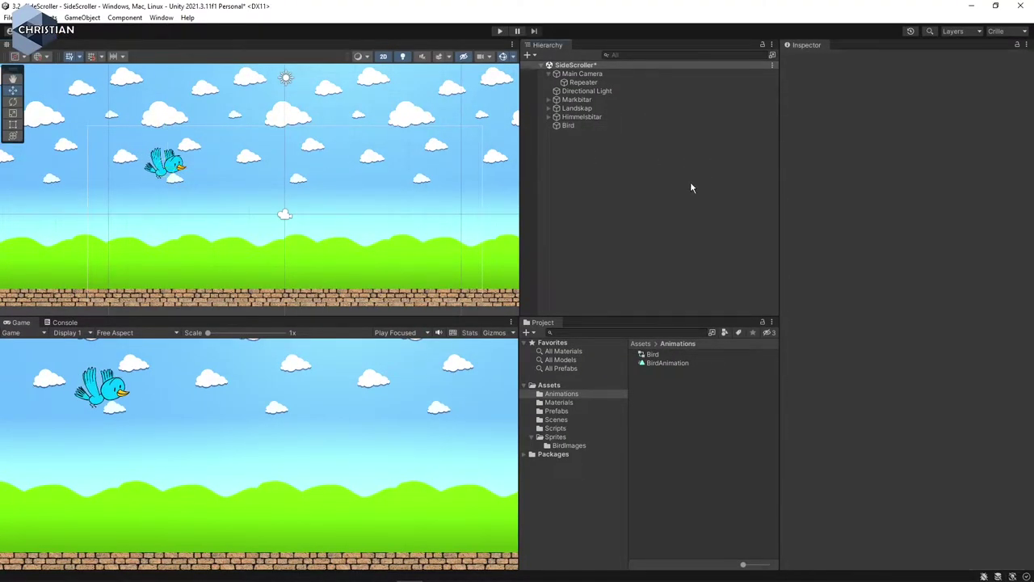
# Run the game and make the bird jump repeatedly to test its movement and ground contact, and stop playback.
pyautogui.click(499, 31)
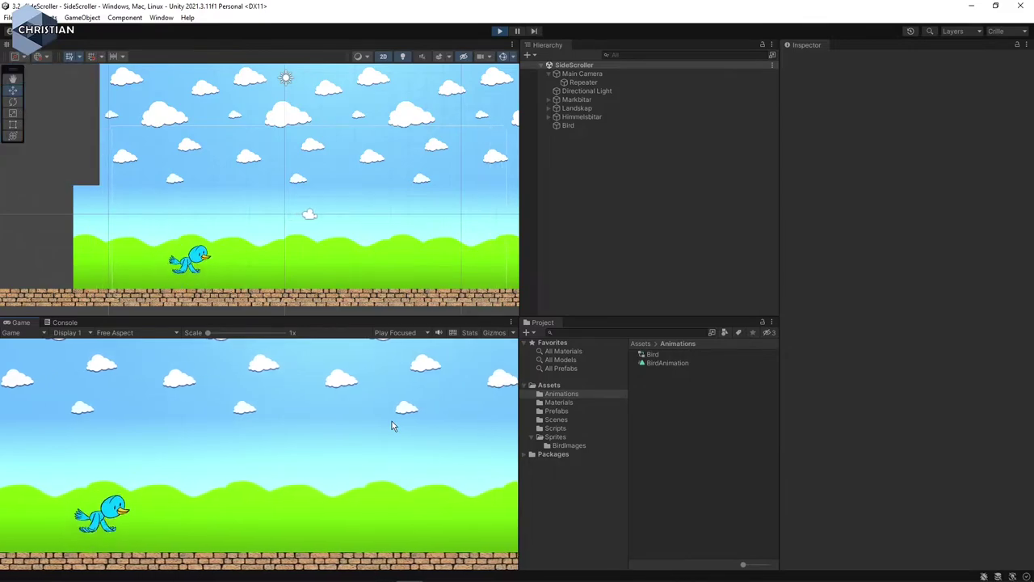
pyautogui.press('space')
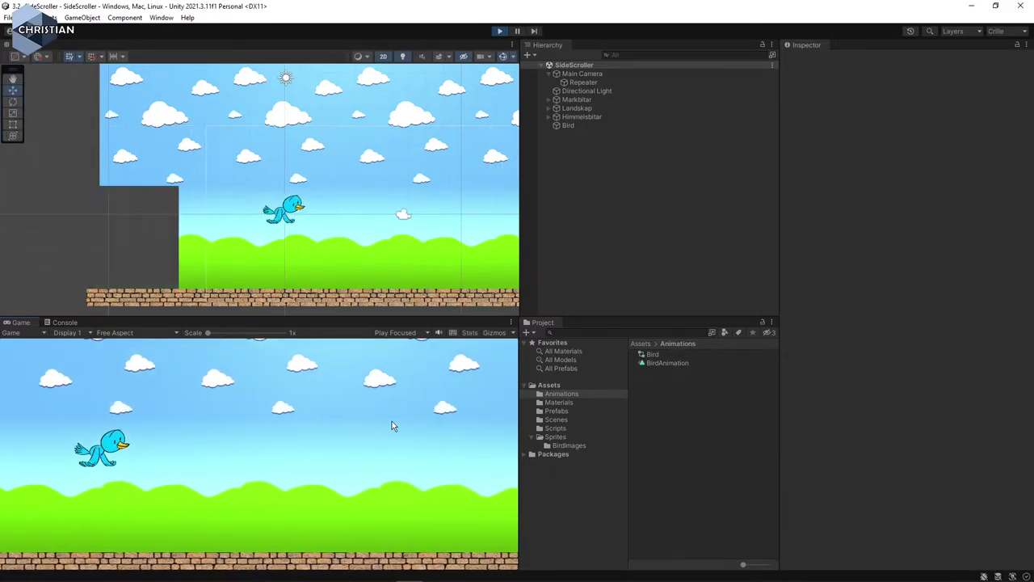
pyautogui.press('space')
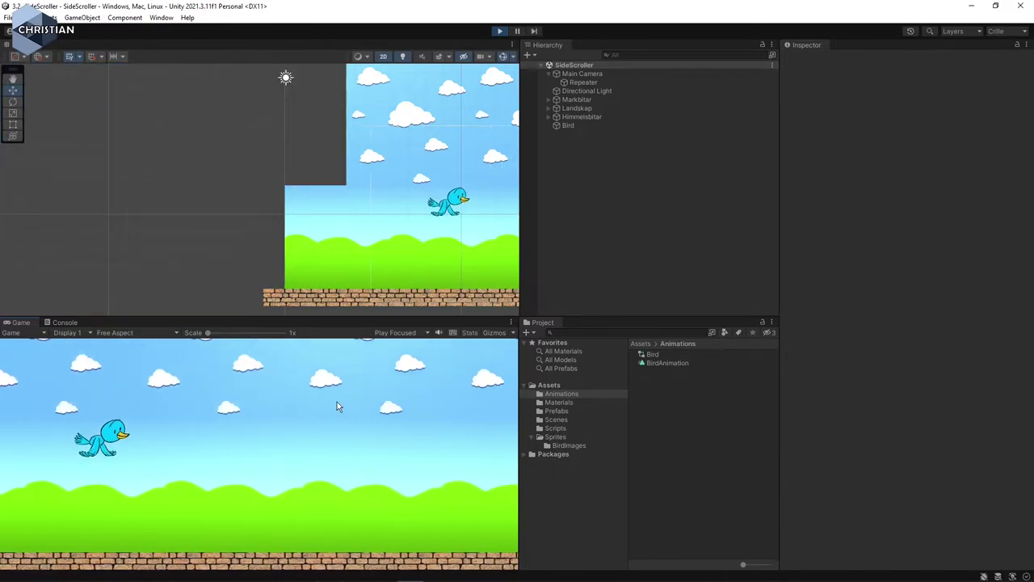
pyautogui.press('space')
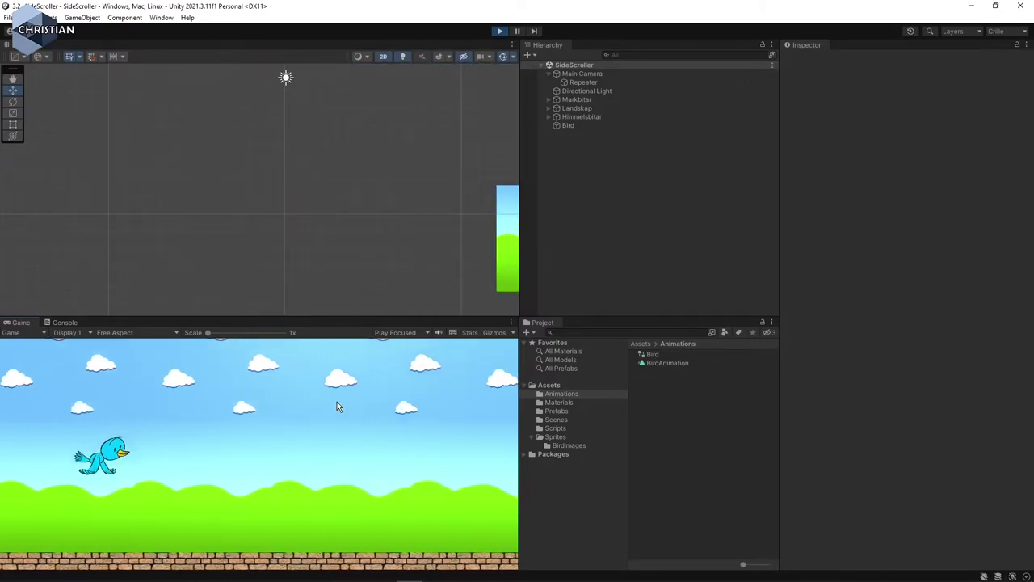
pyautogui.press('space')
pyautogui.press('space')
pyautogui.press('space')
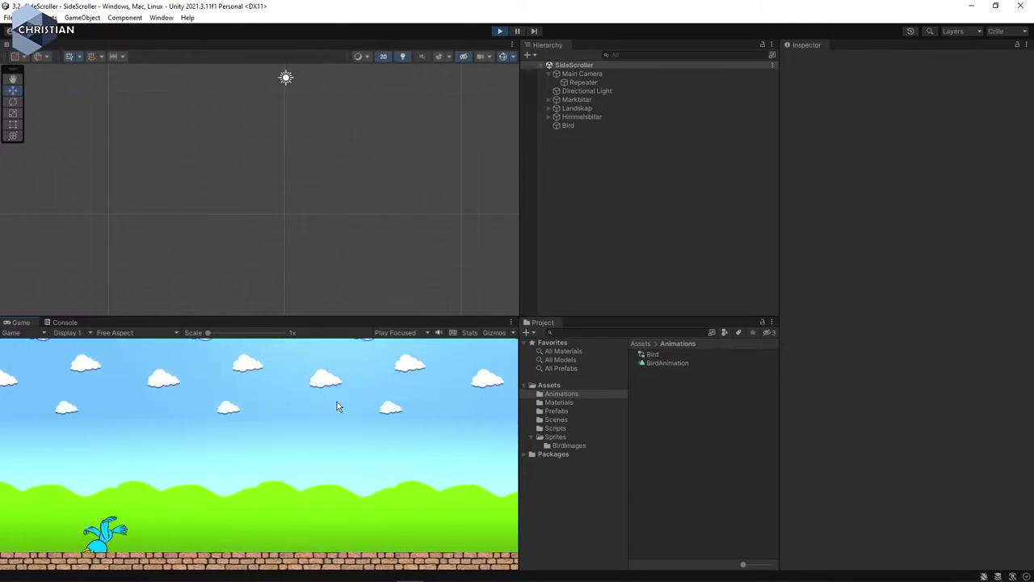
pyautogui.press('space')
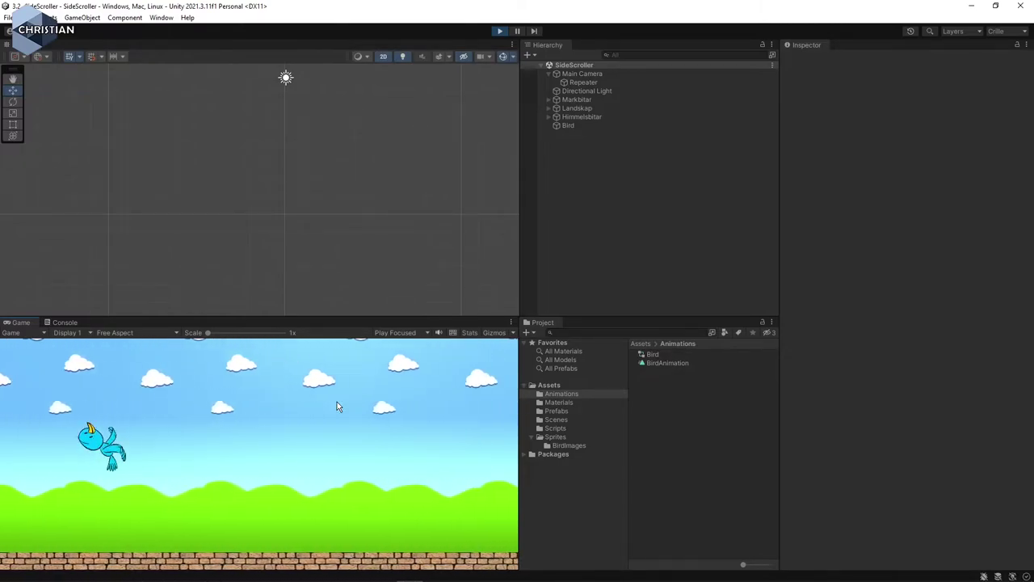
pyautogui.press('space')
pyautogui.press('space')
pyautogui.press('space')
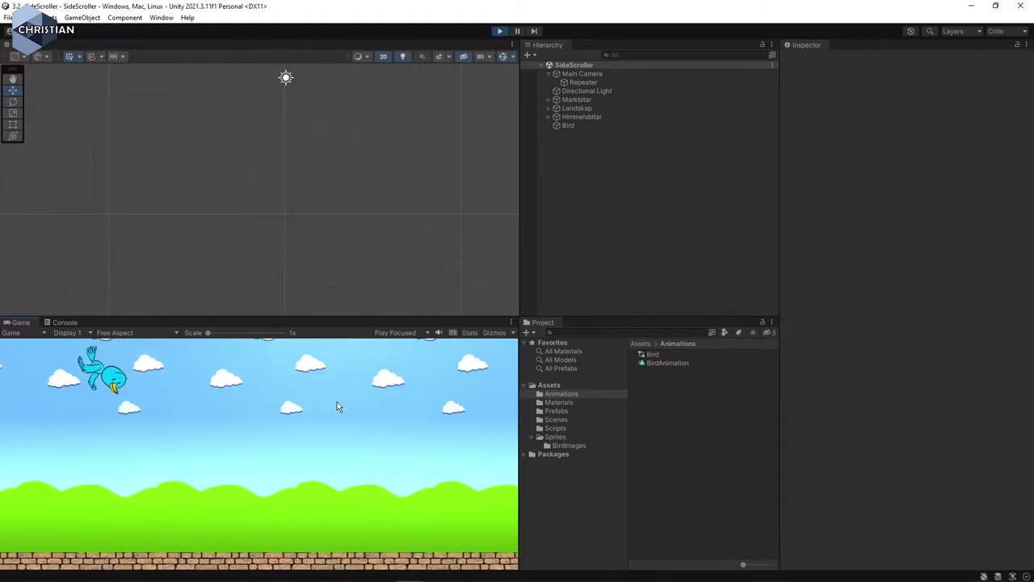
pyautogui.press('space')
pyautogui.press('space')
pyautogui.press('space')
pyautogui.press('space')
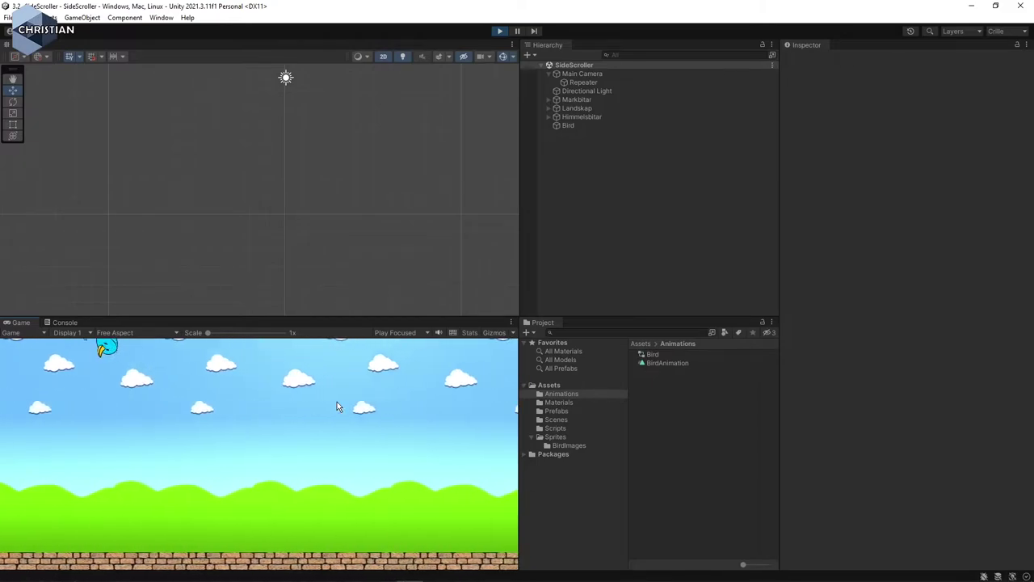
pyautogui.click(500, 33)
# Freeze the Z rotation in the Bird's Rigidbody 2D constraints and save the scene.
pyautogui.click(579, 125)
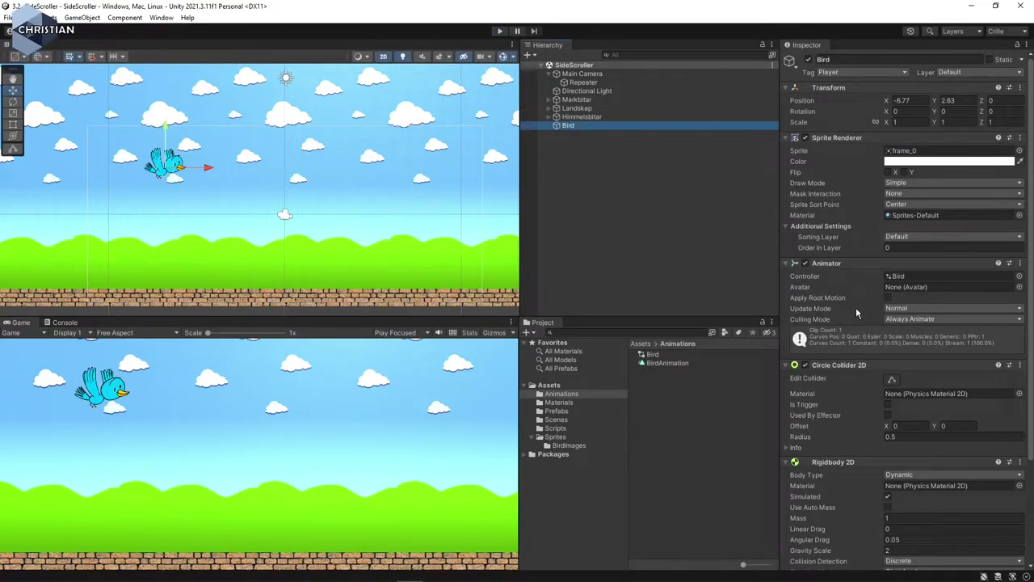
pyautogui.scroll(-4, 855, 307)
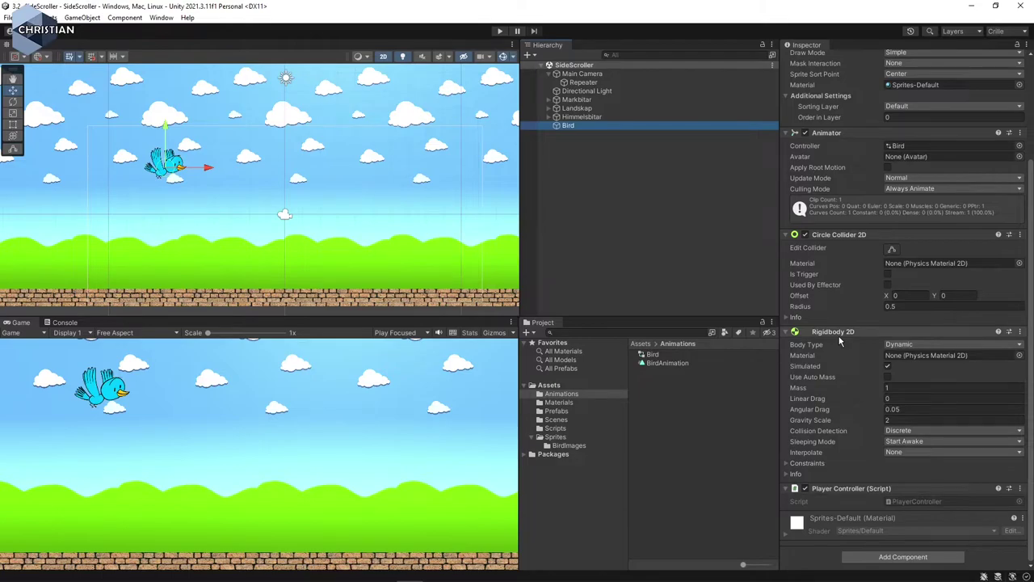
pyautogui.click(788, 463)
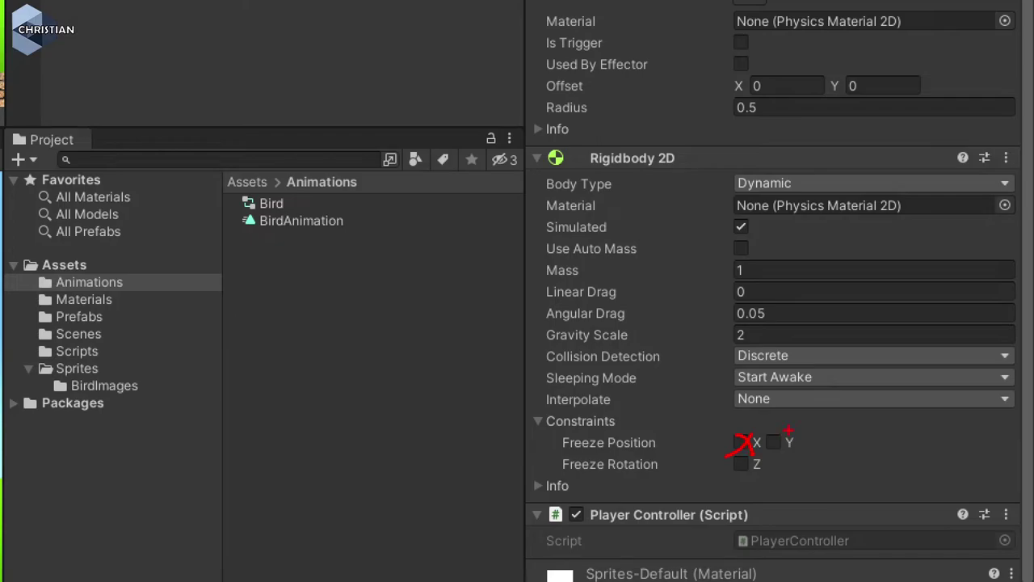
pyautogui.moveTo(770, 435); pyautogui.dragTo(784, 449)
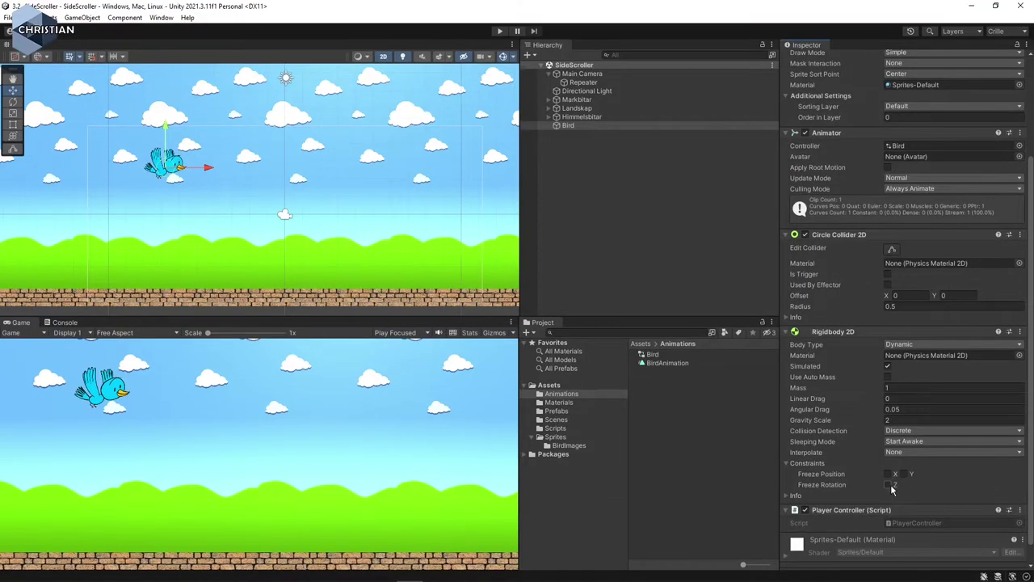
pyautogui.click(889, 484)
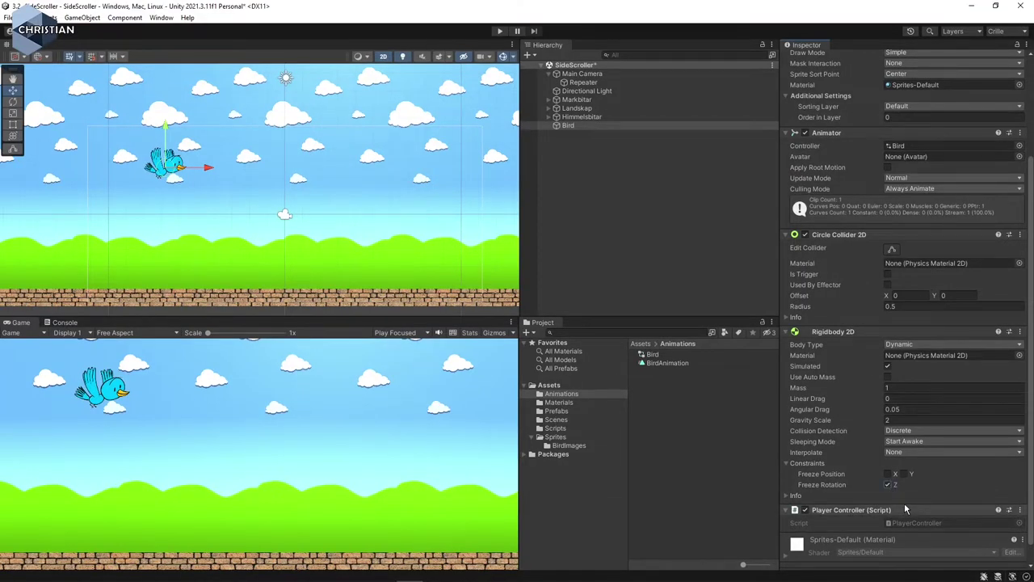
pyautogui.hotkey('ctrl', 's')
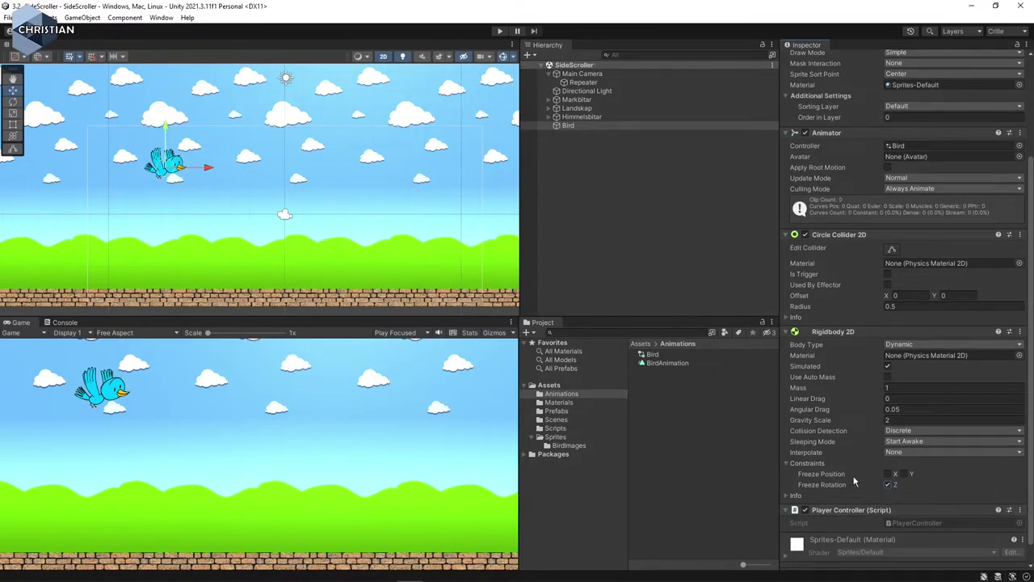
# Play the scene again with the bird jumping and landing to check its rotation, and end the test.
pyautogui.click(500, 30)
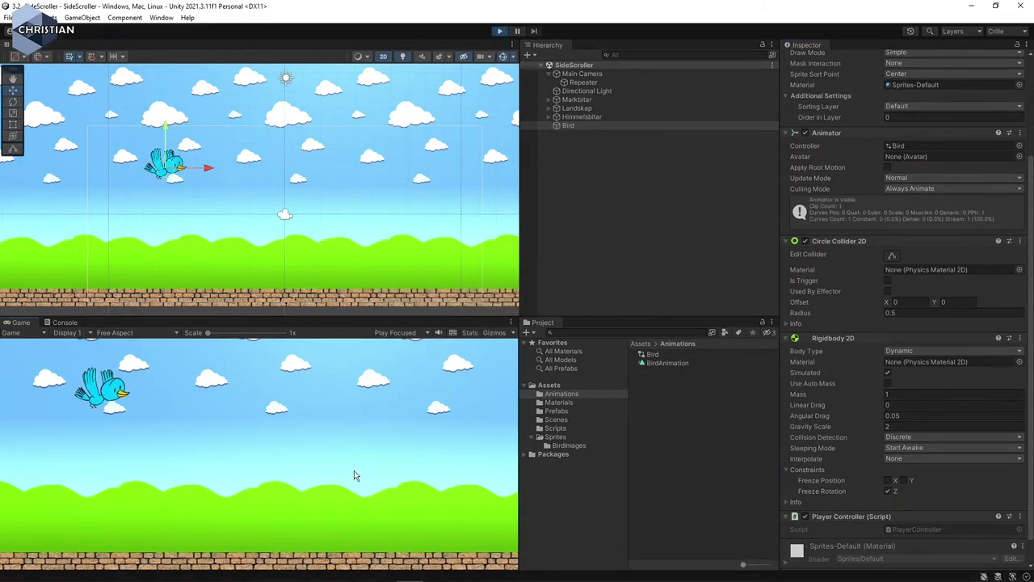
pyautogui.press('space')
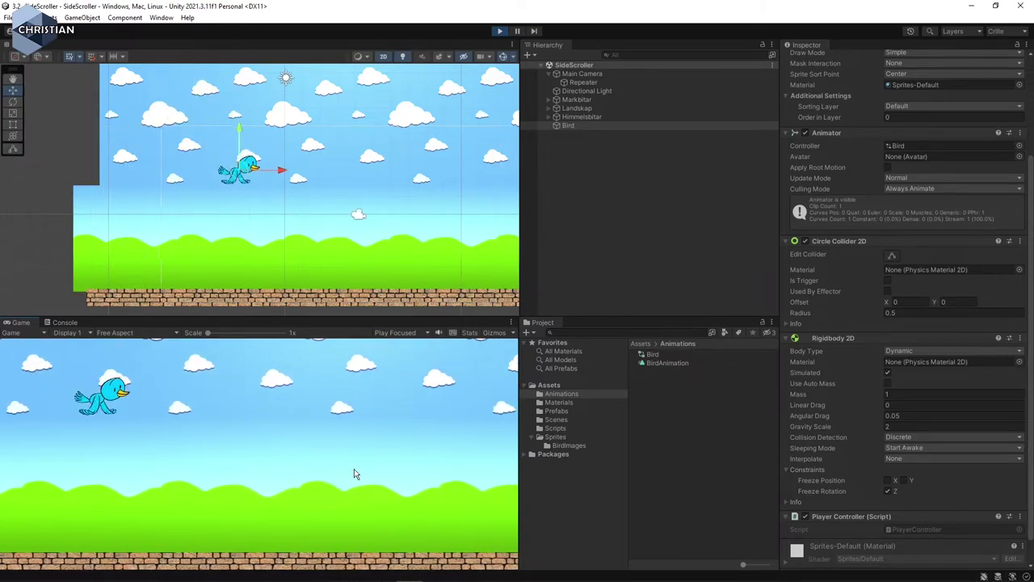
pyautogui.press('space')
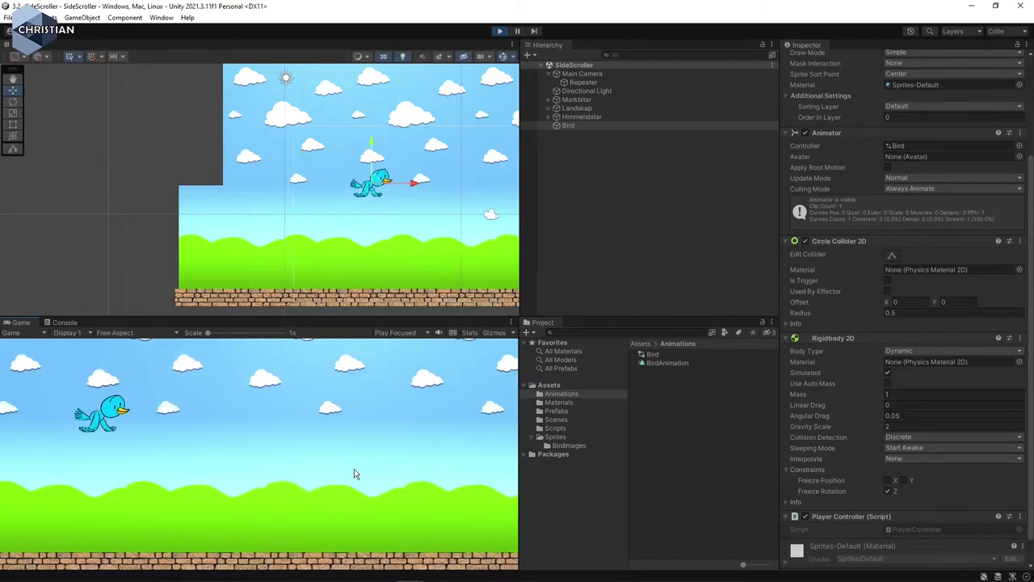
pyautogui.press('space')
pyautogui.press('space')
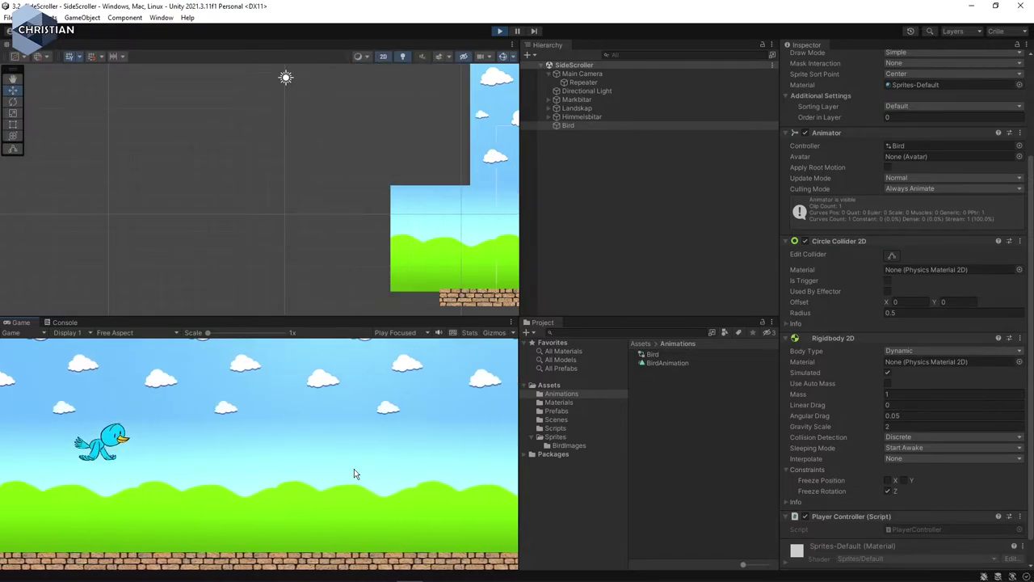
pyautogui.press('space')
pyautogui.press('space')
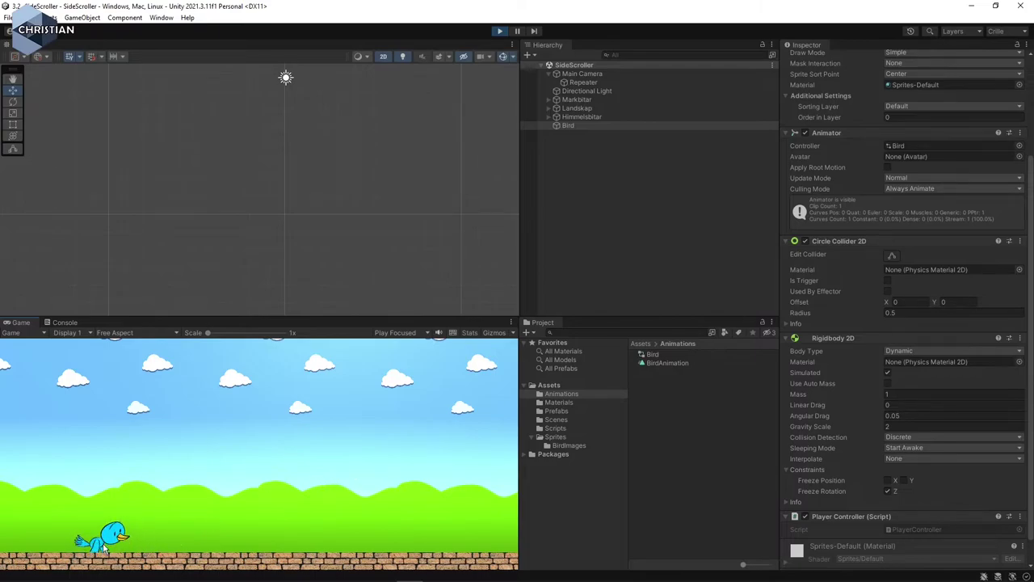
pyautogui.press('space')
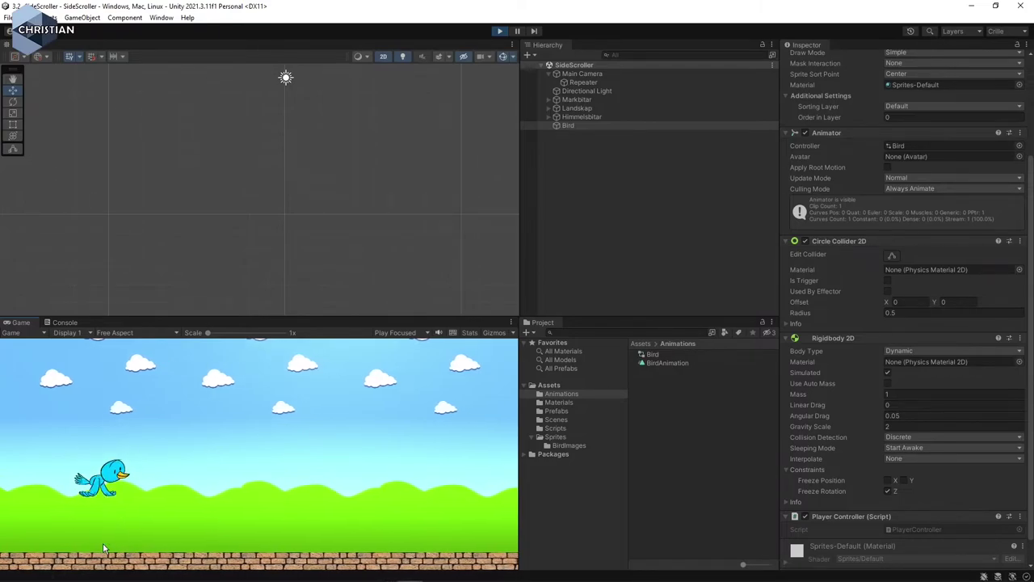
pyautogui.press('space')
pyautogui.press('space')
pyautogui.press('space')
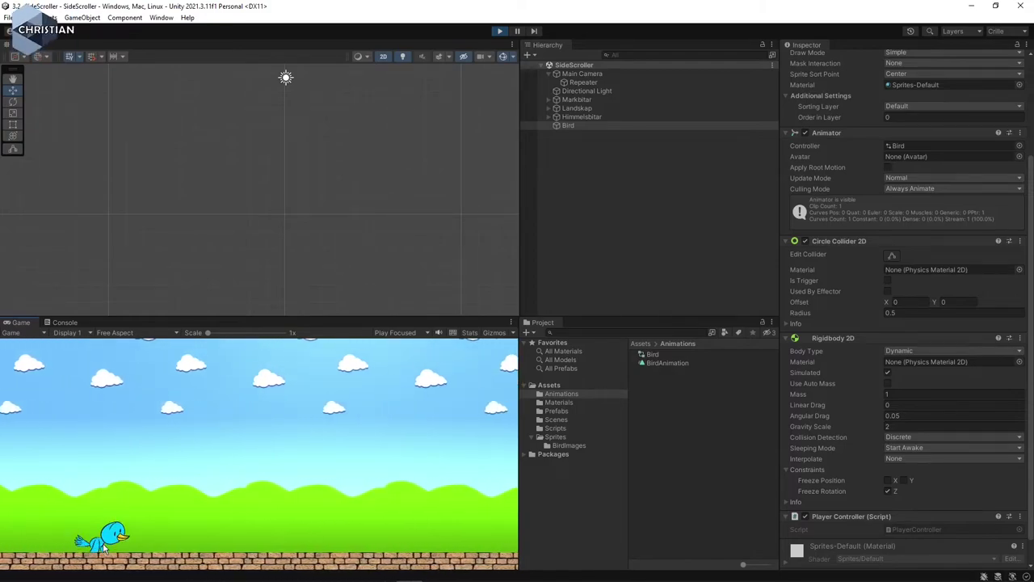
pyautogui.click(499, 31)
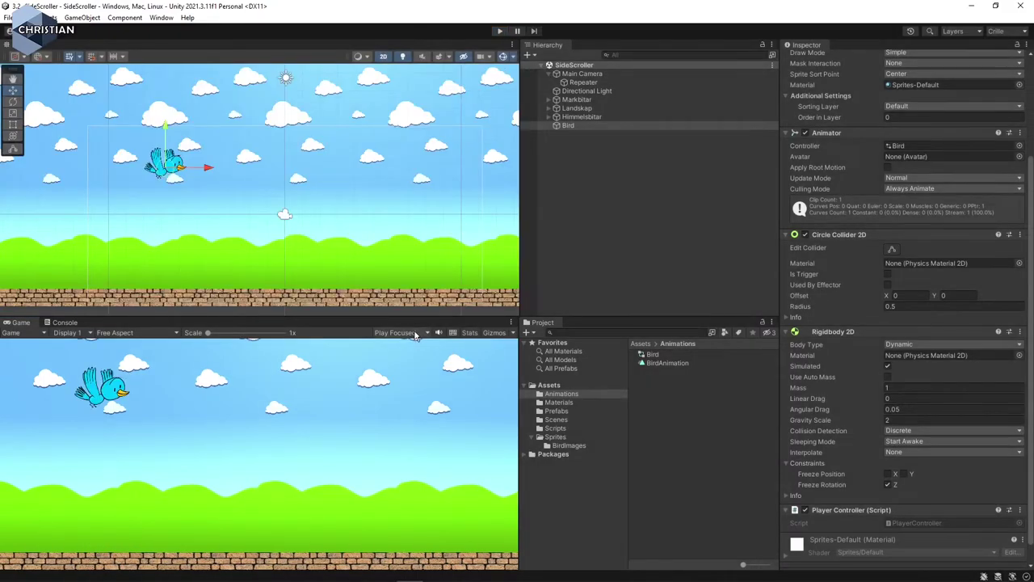